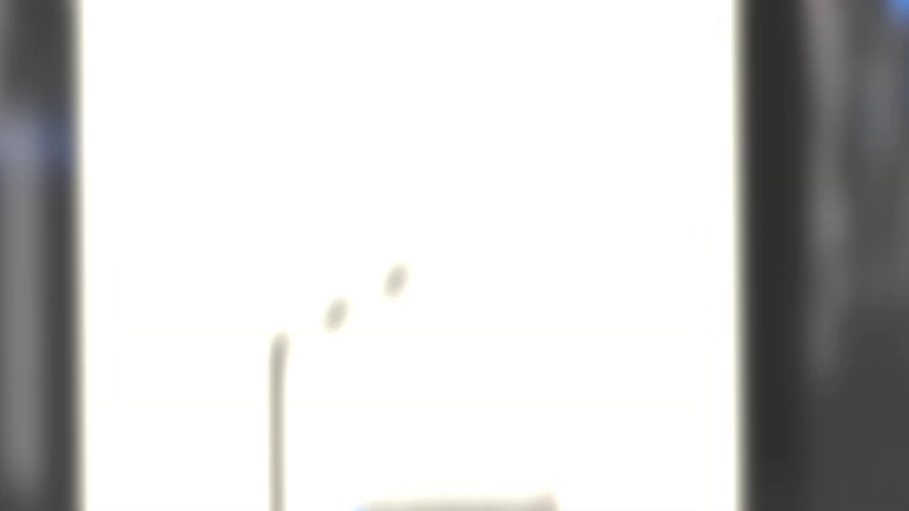
# Step: Place a 10×10 square on the arc's top step at X 370, then select everything
pyautogui.scroll(-3, 516, 269)
pyautogui.moveTo(515, 270); pyautogui.dragTo(473, 332)
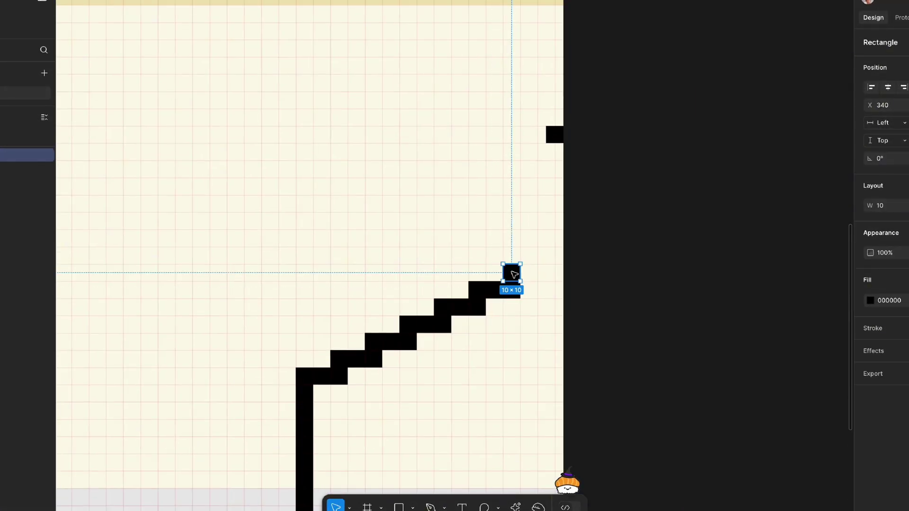
pyautogui.scroll(3, 529, 250)
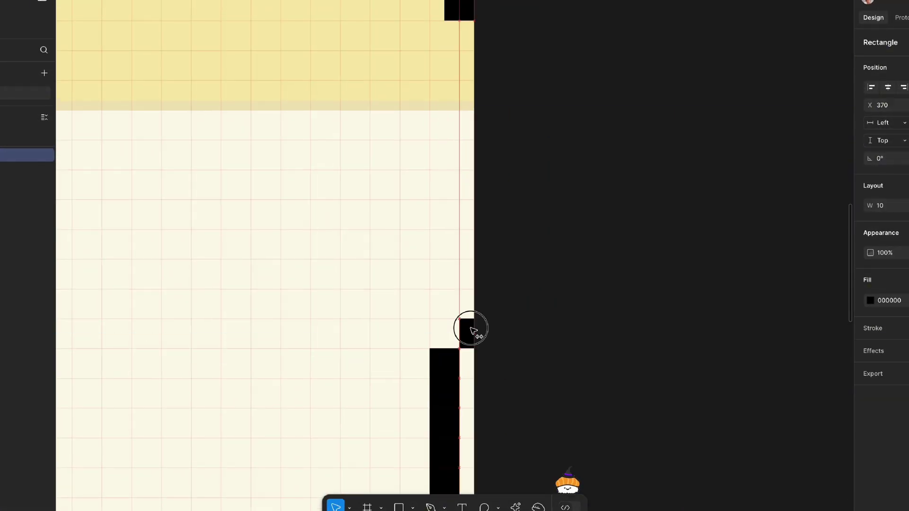
pyautogui.scroll(-6, 473, 331)
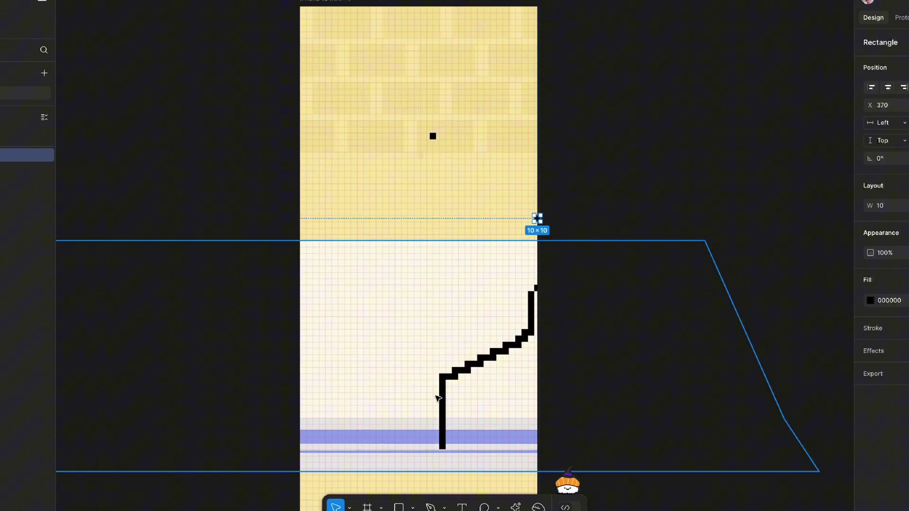
pyautogui.scroll(6, 537, 219)
pyautogui.click(670, 221)
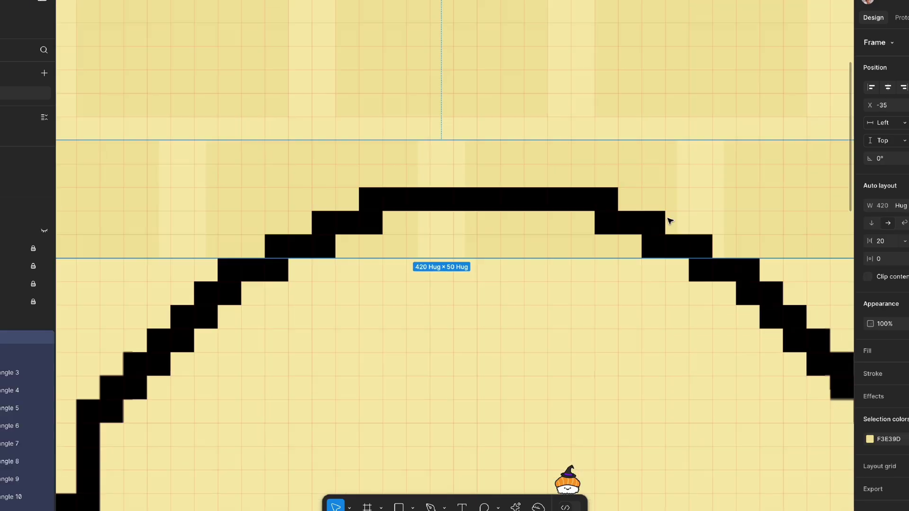
pyautogui.scroll(-5, 771, 265)
pyautogui.hotkey('ctrl', 'a')
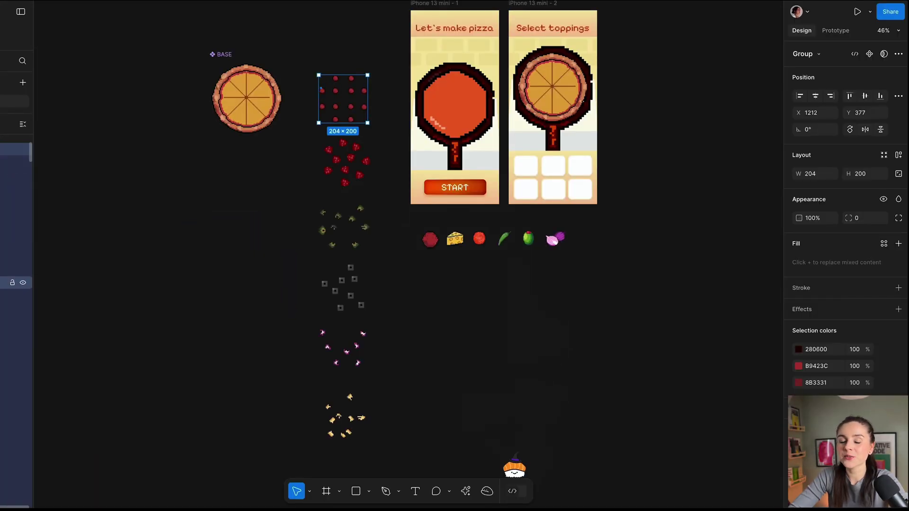
# Step: Turn the six topping groups into a component set named Toppings
pyautogui.hscroll(2, 254, 154)
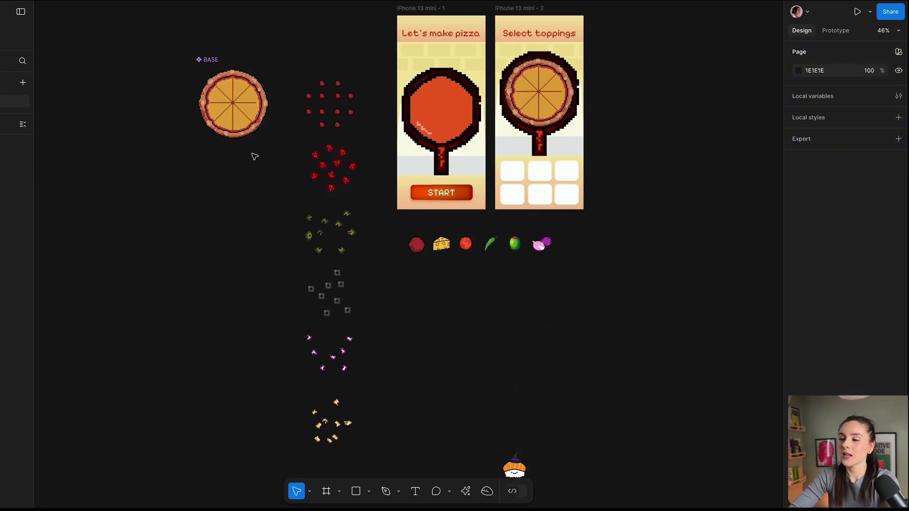
pyautogui.moveTo(302, 56); pyautogui.dragTo(376, 408)
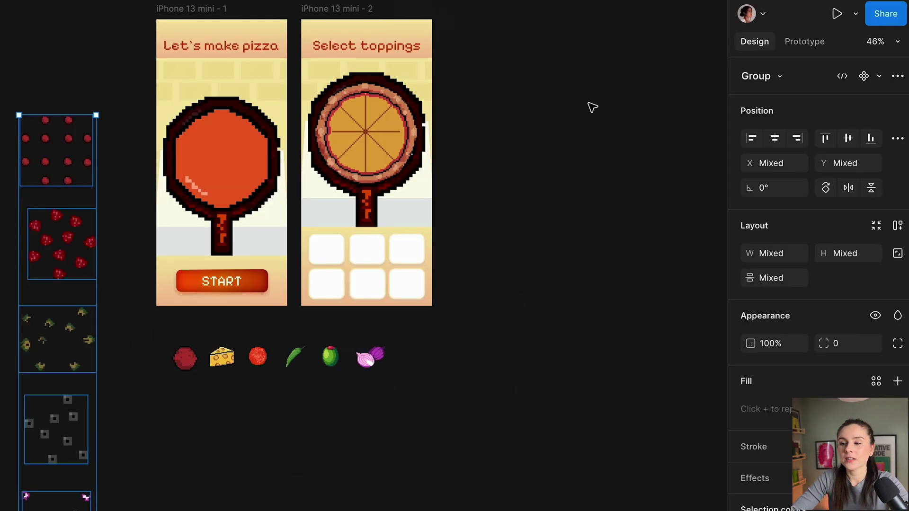
pyautogui.click(874, 80)
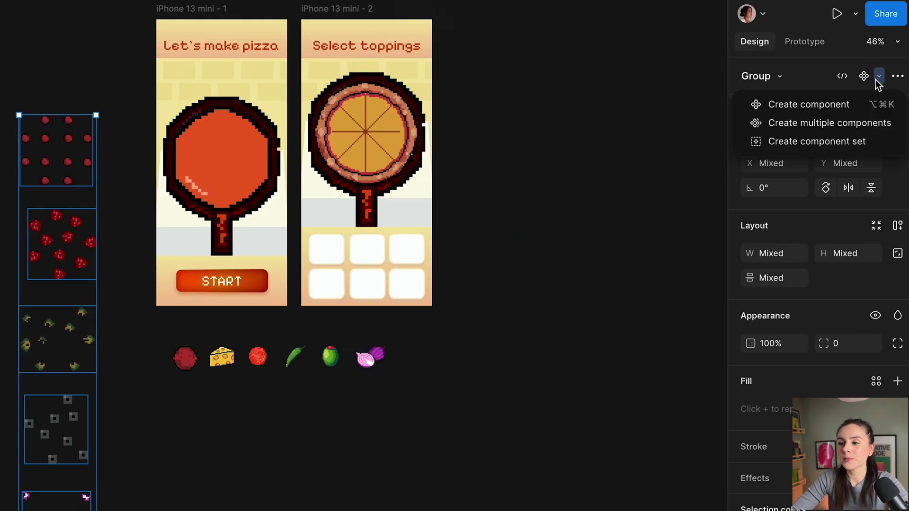
pyautogui.click(804, 144)
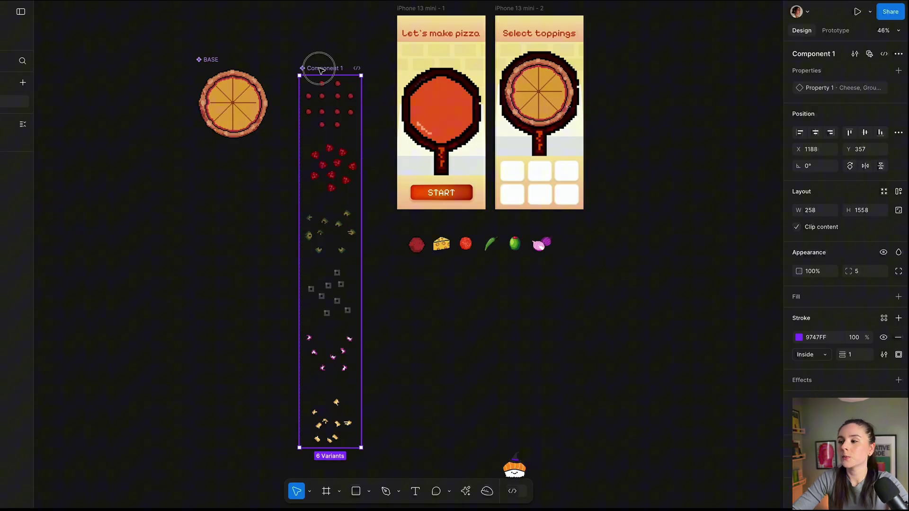
pyautogui.doubleClick(49, 97)
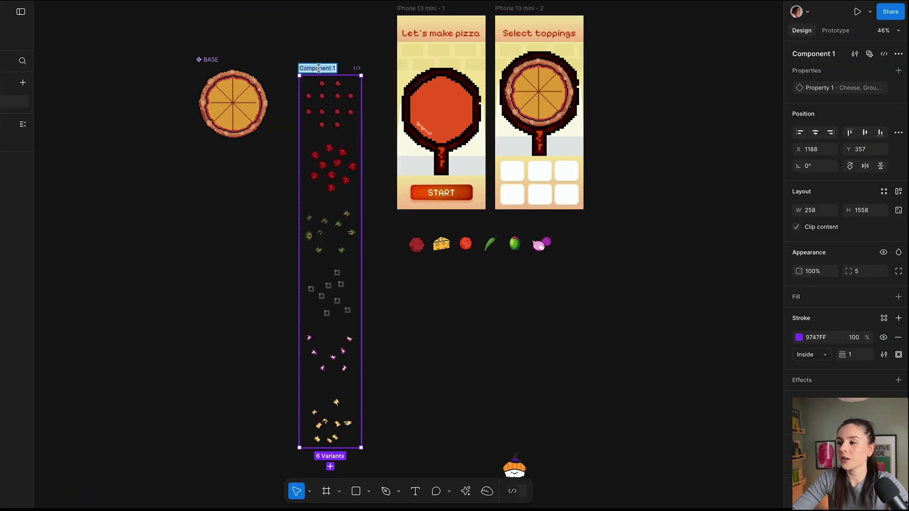
pyautogui.write('Toppings')
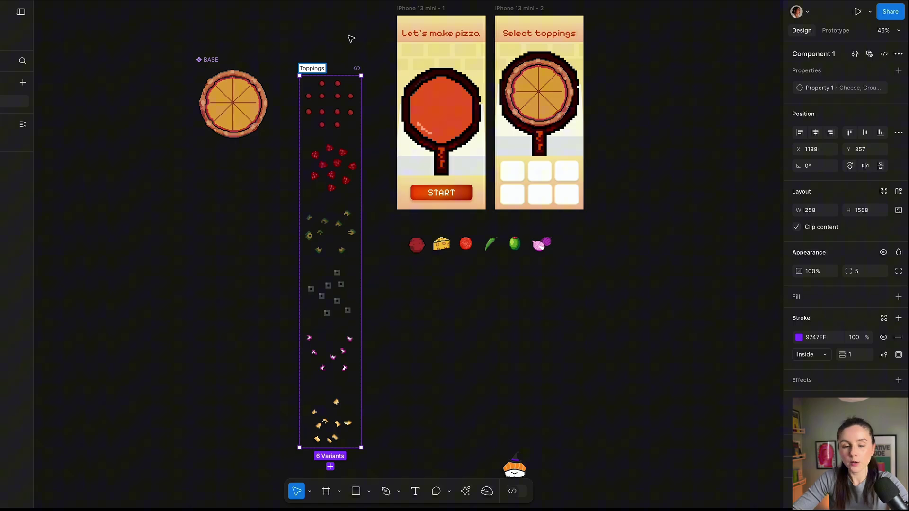
pyautogui.click(351, 38)
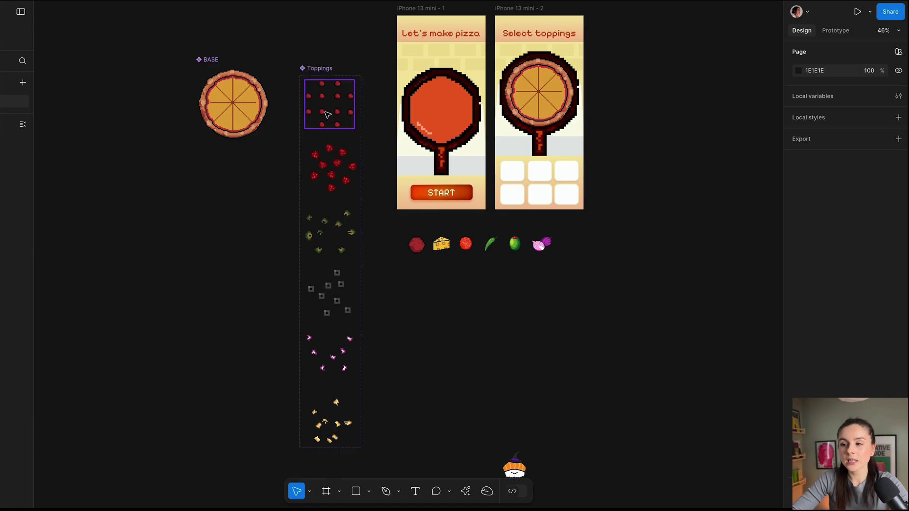
# Step: Label the variants by topping, e.g. Green peppers, and rename the variant property to Name
pyautogui.click(332, 103)
pyautogui.click(332, 168)
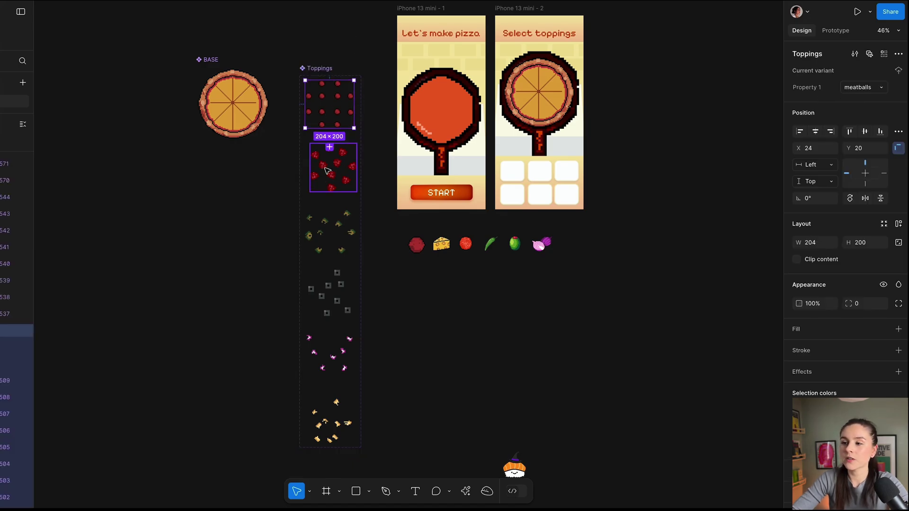
pyautogui.click(330, 232)
pyautogui.click(858, 87)
pyautogui.write('Green')
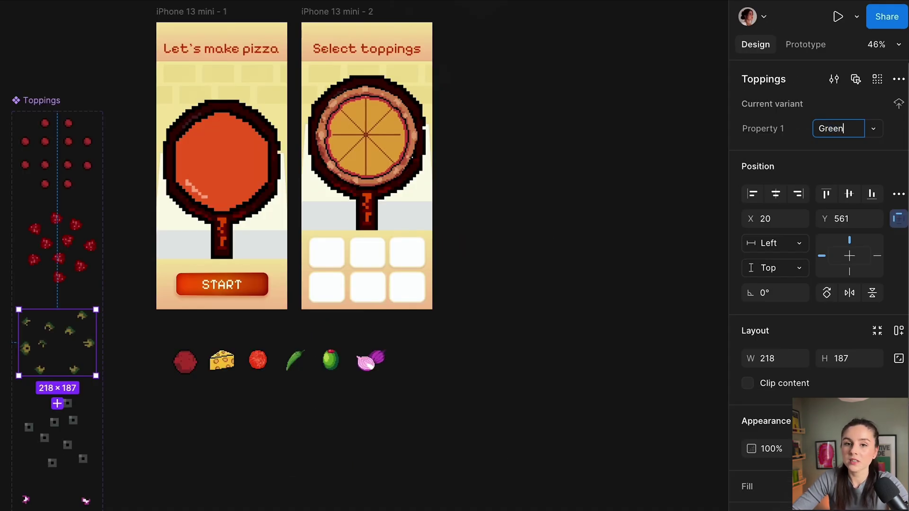
pyautogui.write(' pepper')
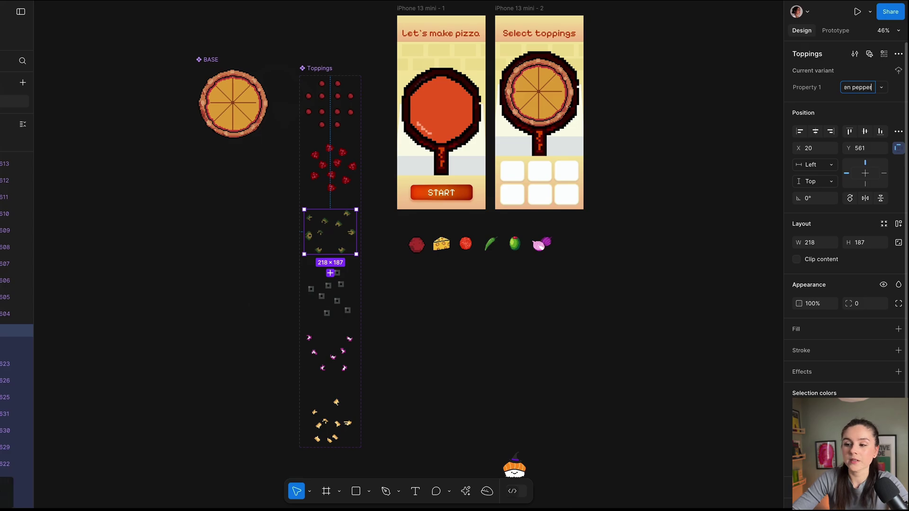
pyautogui.press('Return')
pyautogui.press('Escape')
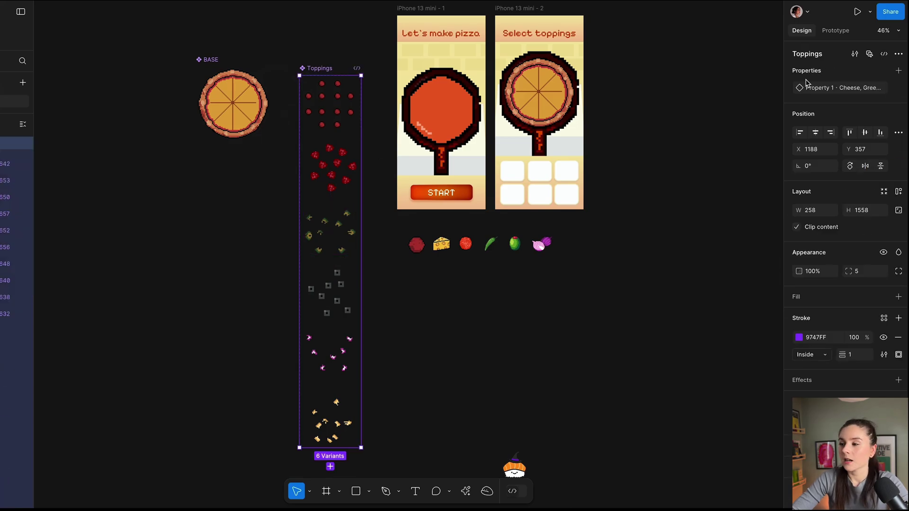
pyautogui.write('Name')
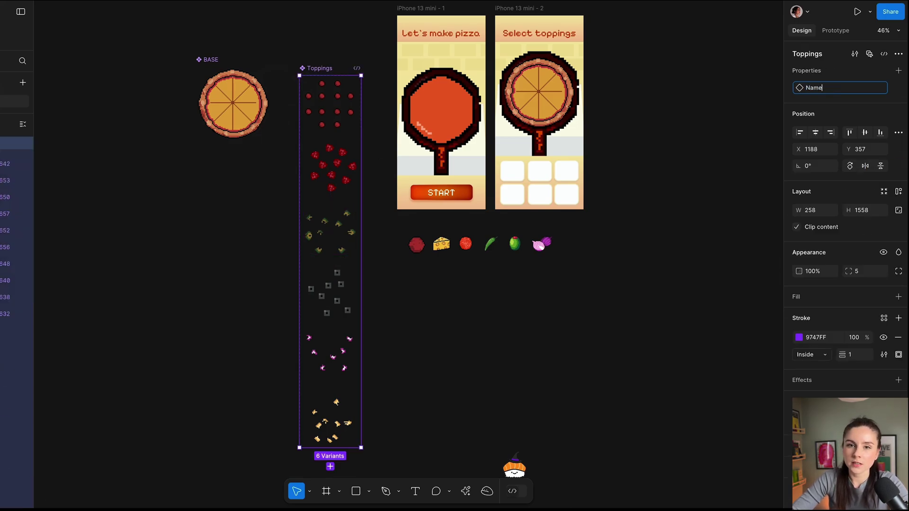
pyautogui.moveTo(587, 276); pyautogui.dragTo(407, 231)
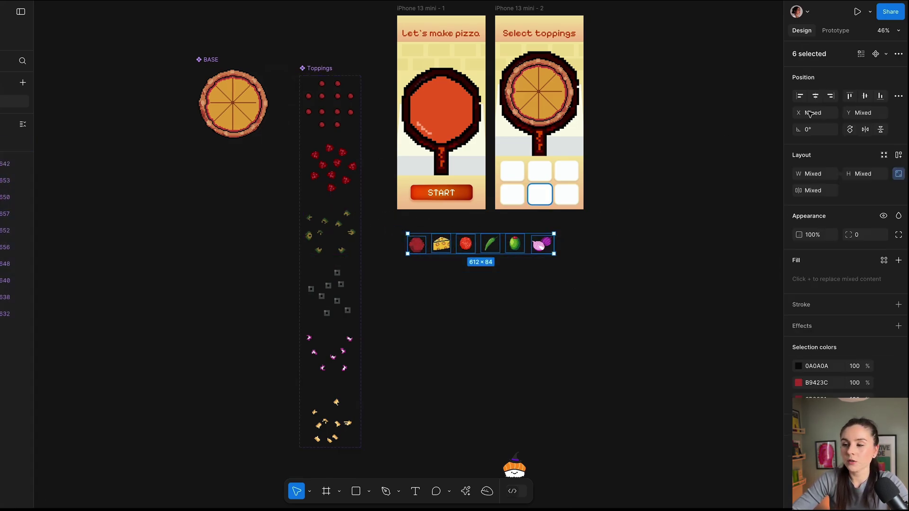
# Step: Turn the six-icon row into a Select component set and paste a meatballs Toppings instance
pyautogui.click(886, 54)
pyautogui.click(836, 95)
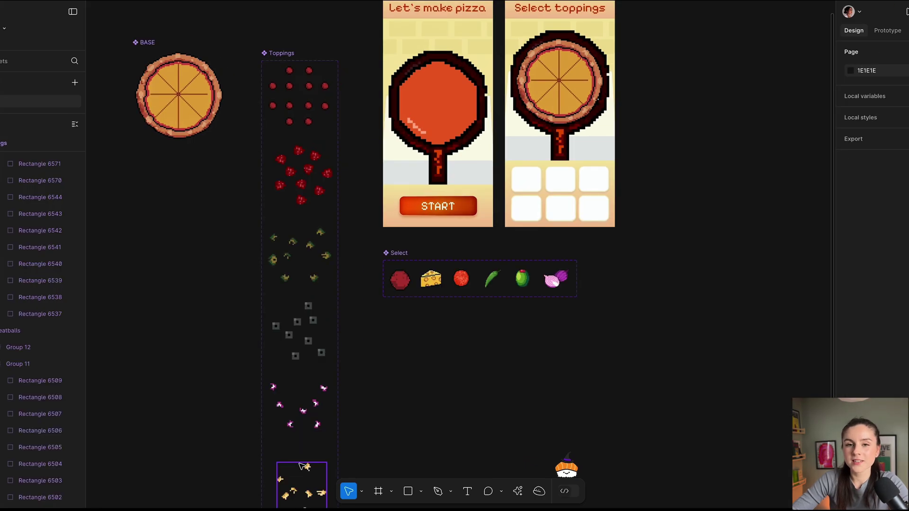
pyautogui.hotkey('ctrl', 'v')
pyautogui.scroll(5, 459, 339)
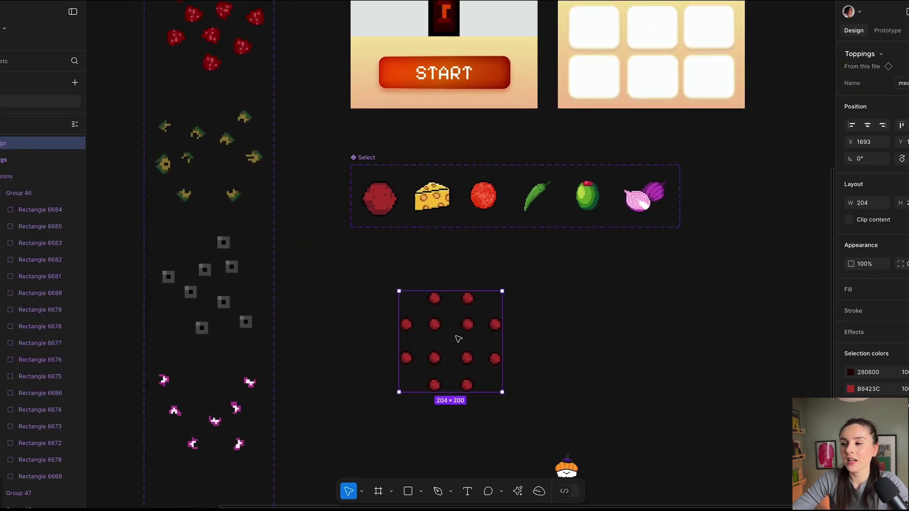
# Step: Switch the stacked Toppings copies to the Pepperoni, Olives and Onions variants
pyautogui.click(900, 84)
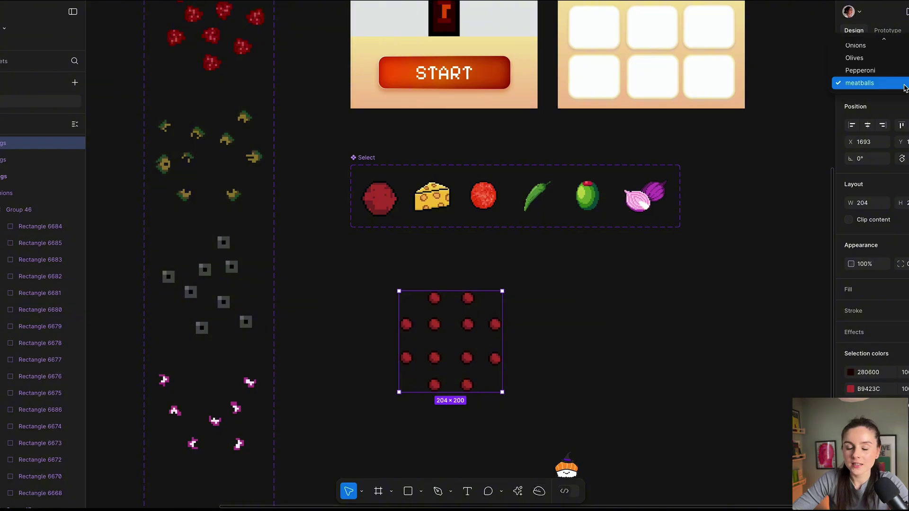
pyautogui.click(890, 71)
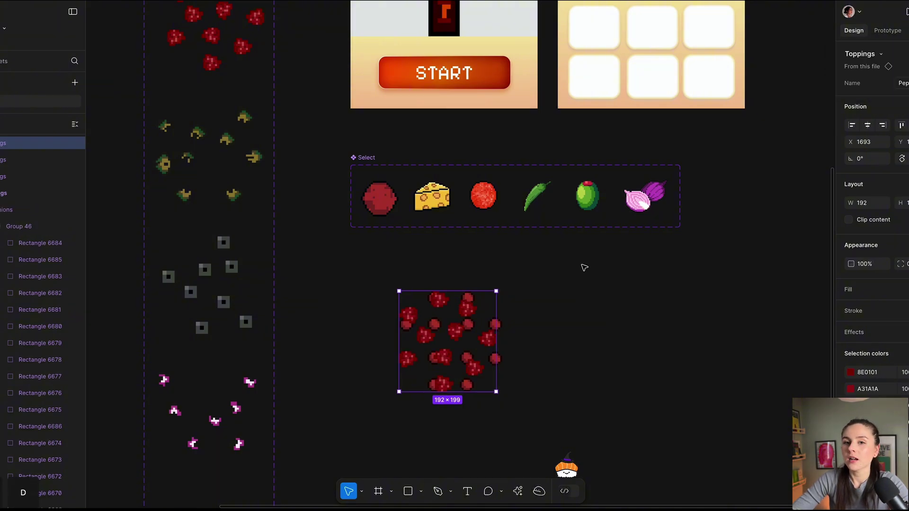
pyautogui.click(899, 83)
pyautogui.click(896, 71)
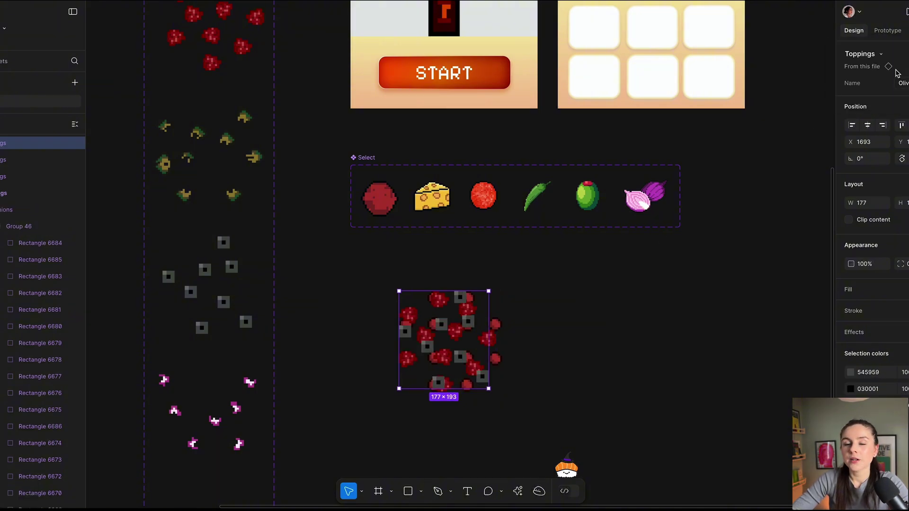
pyautogui.click(899, 83)
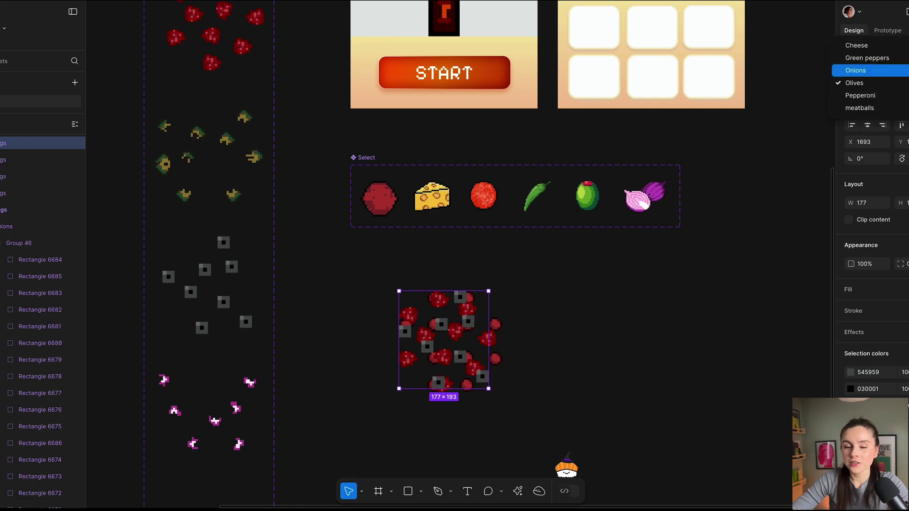
pyautogui.click(890, 92)
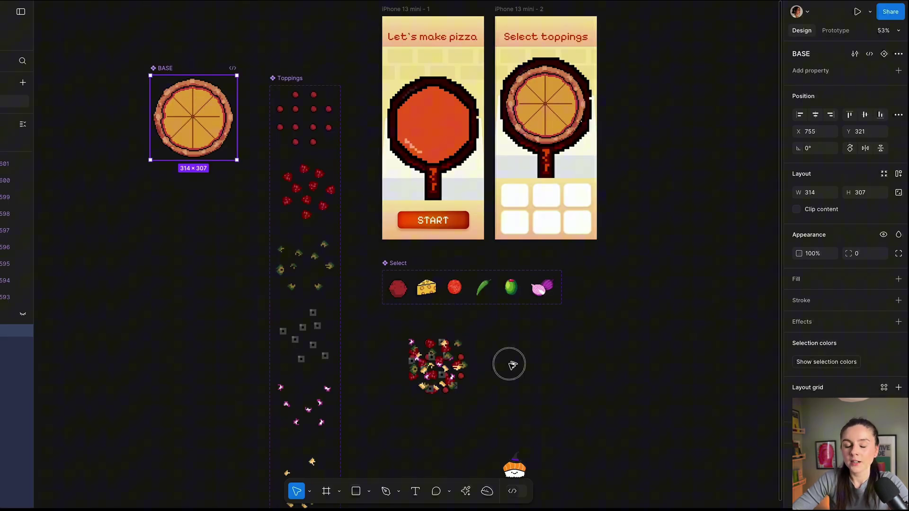
# Step: Copy the BASE pizza, drag the stacked toppings onto it, and nudge a pepperoni piece
pyautogui.hotkey('ctrl', 'v')
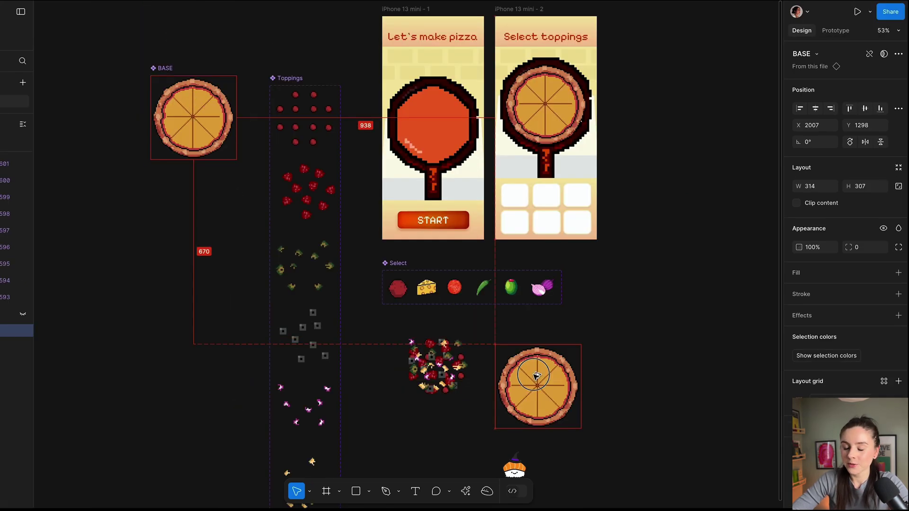
pyautogui.moveTo(530, 366); pyautogui.dragTo(543, 376)
pyautogui.scroll(5, 592, 407)
pyautogui.moveTo(414, 404); pyautogui.dragTo(279, 287)
pyautogui.moveTo(330, 342); pyautogui.dragTo(509, 379)
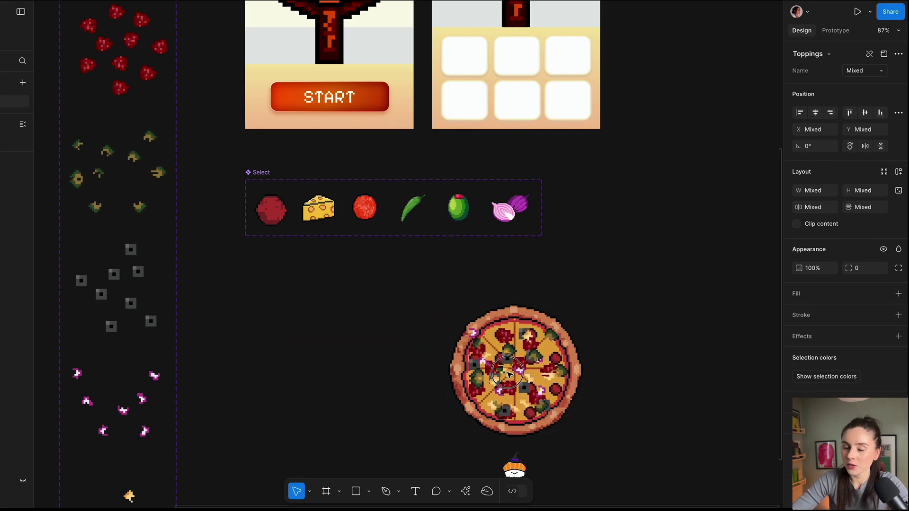
pyautogui.click(509, 379)
pyautogui.scroll(5, 509, 378)
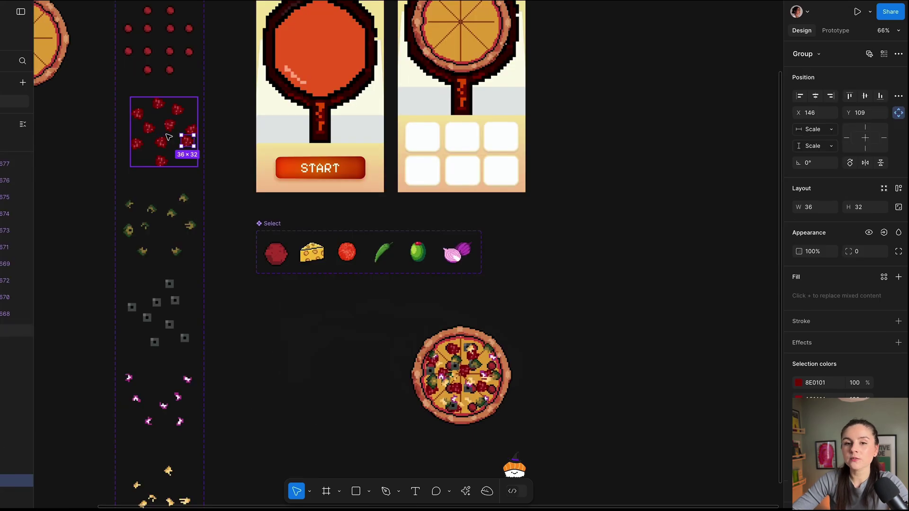
pyautogui.click(162, 141)
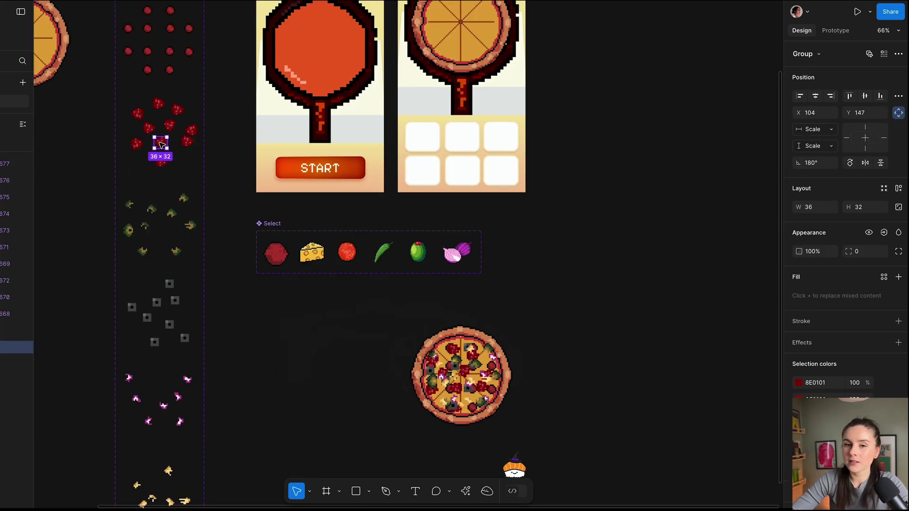
pyautogui.moveTo(162, 151); pyautogui.dragTo(144, 150)
# Step: Wrap the pizza and its toppings in a new frame, Frame 6
pyautogui.scroll(-2, 284, 237)
pyautogui.hscroll(3, 284, 237)
pyautogui.moveTo(349, 300); pyautogui.dragTo(463, 392)
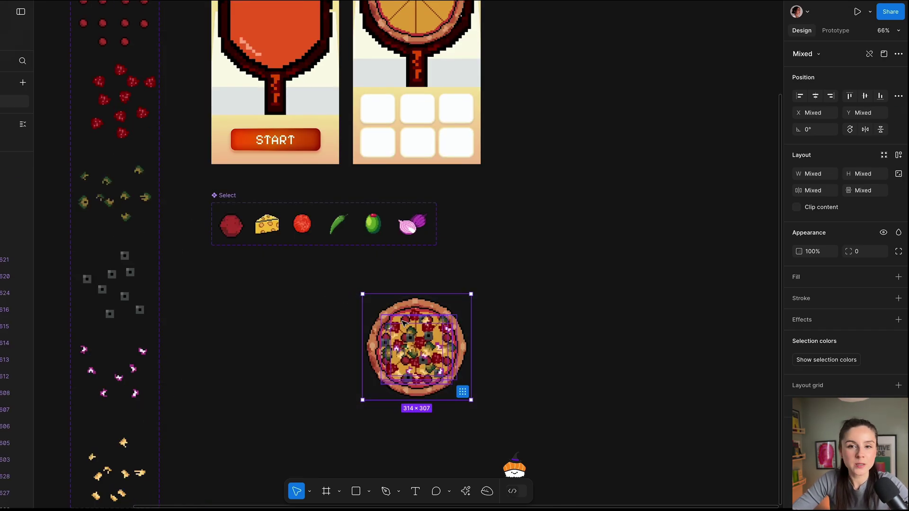
pyautogui.rightClick(402, 323)
pyautogui.click(436, 262)
# Step: Hide the Green peppers toppings layer and zoom out to the whole layout
pyautogui.scroll(5, 432, 358)
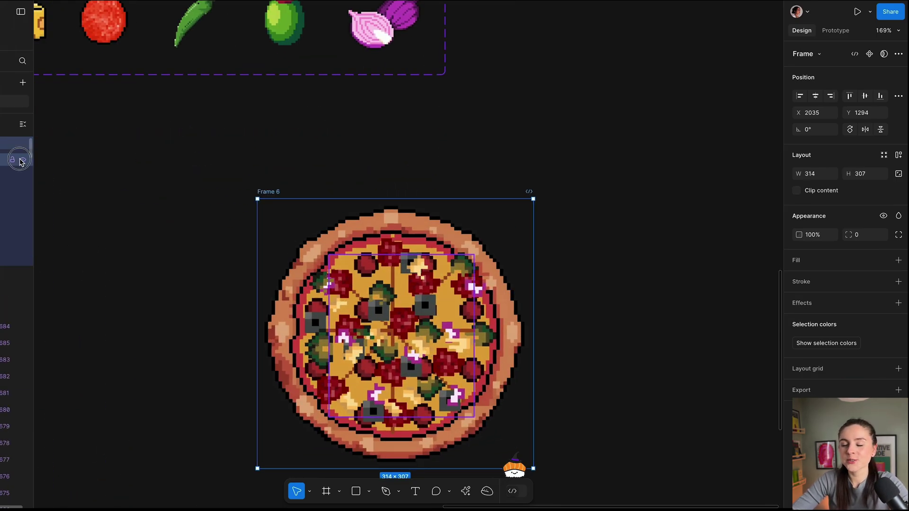
pyautogui.click(21, 161)
pyautogui.click(22, 175)
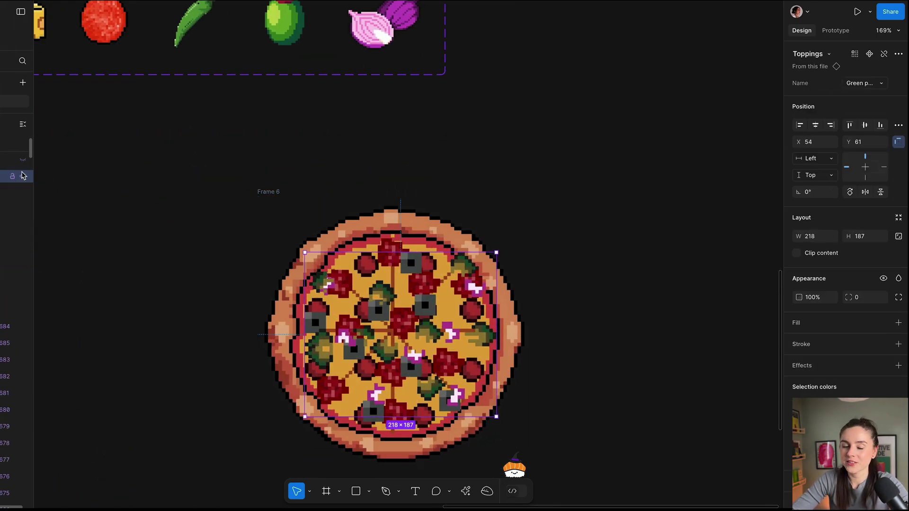
pyautogui.click(23, 177)
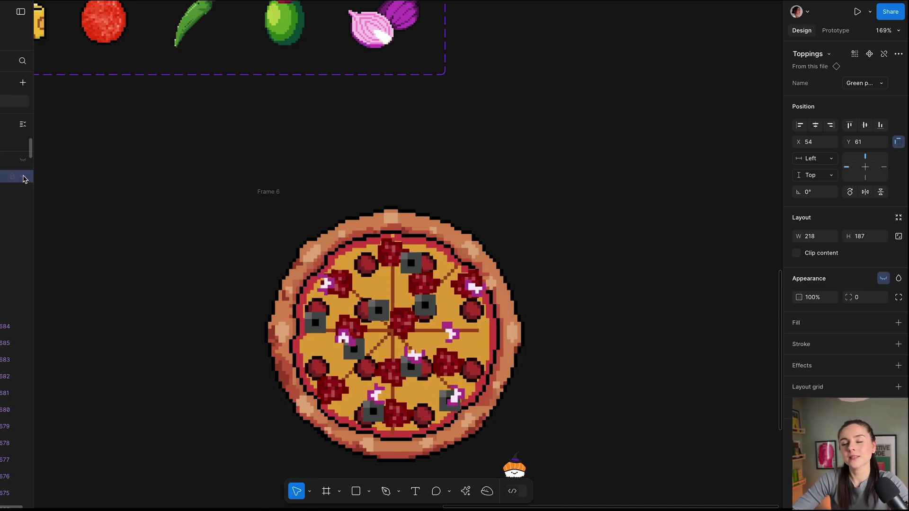
pyautogui.press('Escape')
pyautogui.hotkey('shift', '1')
# Step: Name Collection 1's Number variable Opacity, keeping its value 0, and close Local variables
pyautogui.click(897, 96)
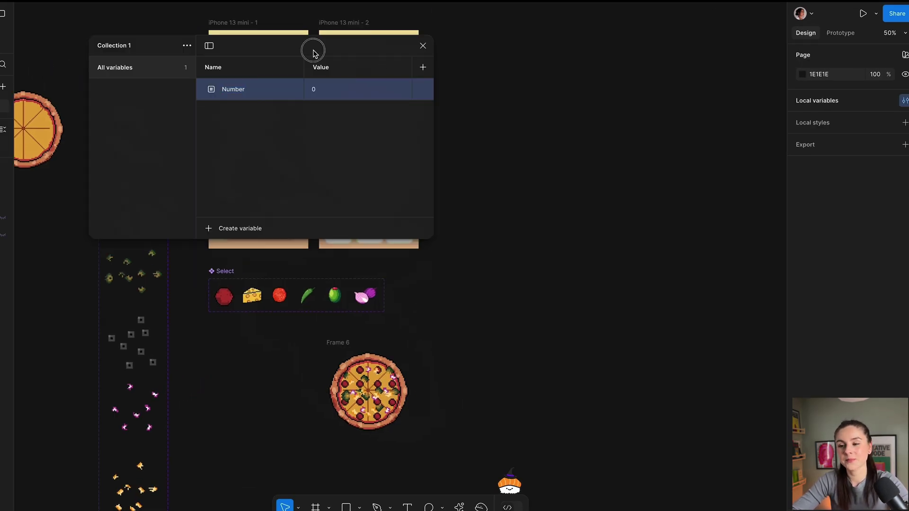
pyautogui.moveTo(313, 52); pyautogui.dragTo(350, 91)
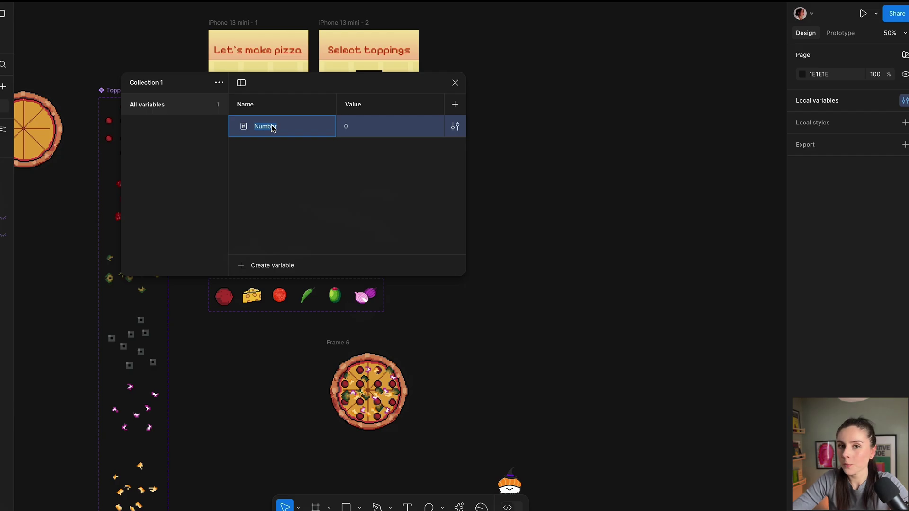
pyautogui.write('Opa')
pyautogui.write('city')
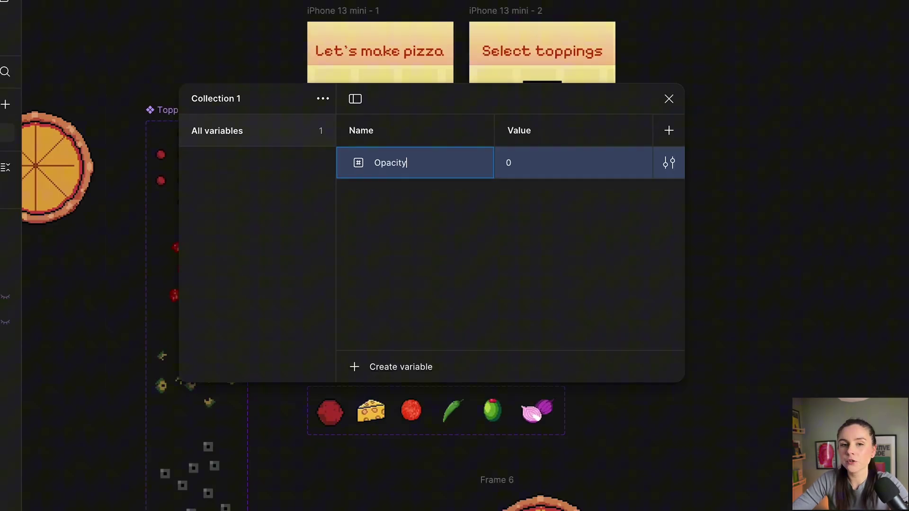
pyautogui.click(433, 223)
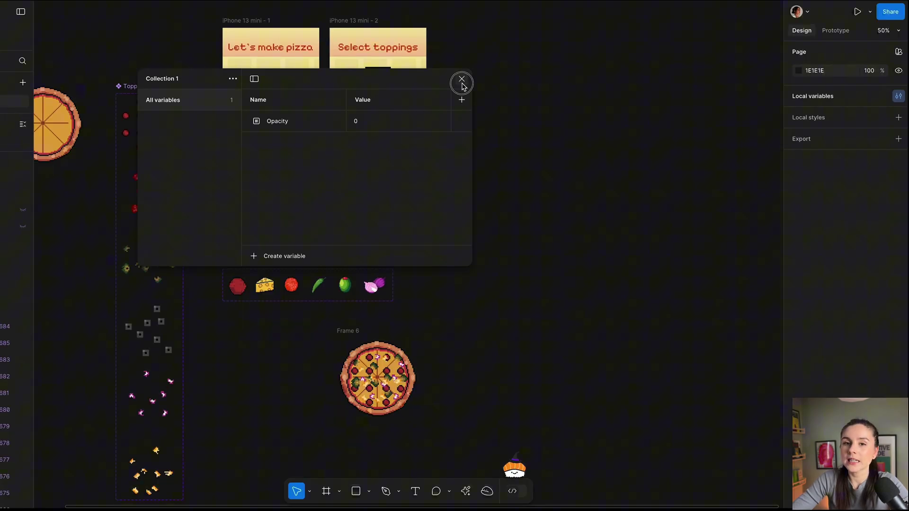
pyautogui.click(669, 99)
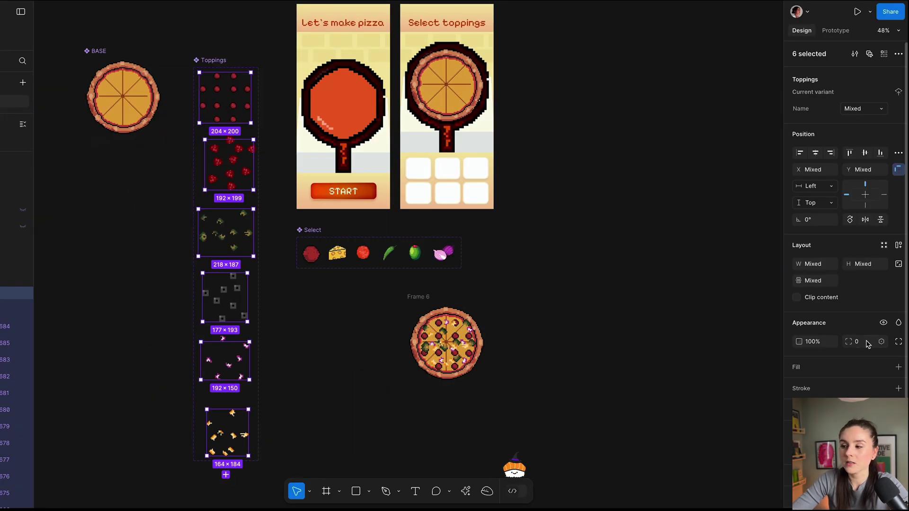
# Step: Bind the six Toppings variants' opacity to the Opacity variable, leaving them at 0%
pyautogui.click(831, 342)
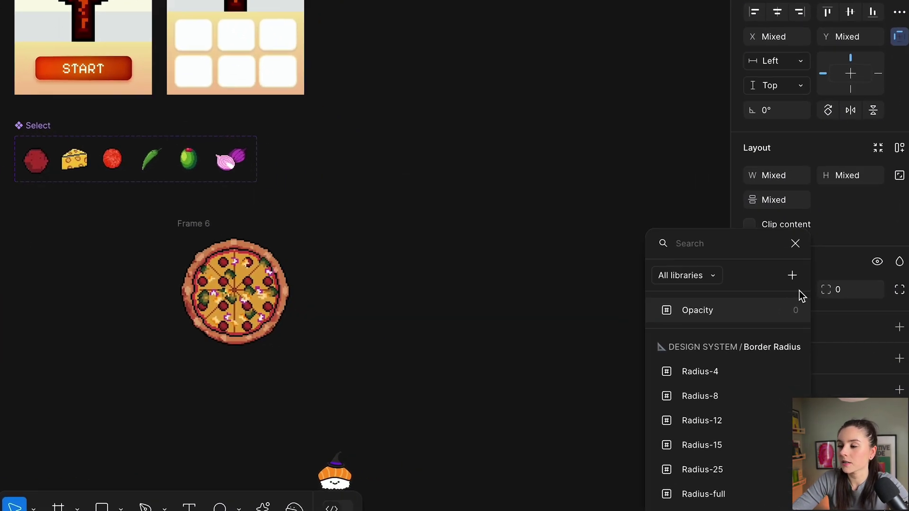
pyautogui.click(763, 305)
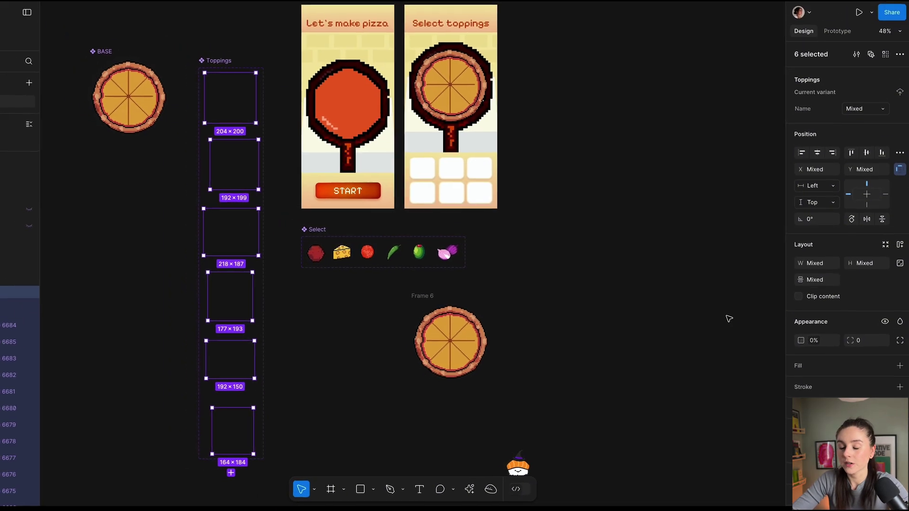
pyautogui.click(478, 308)
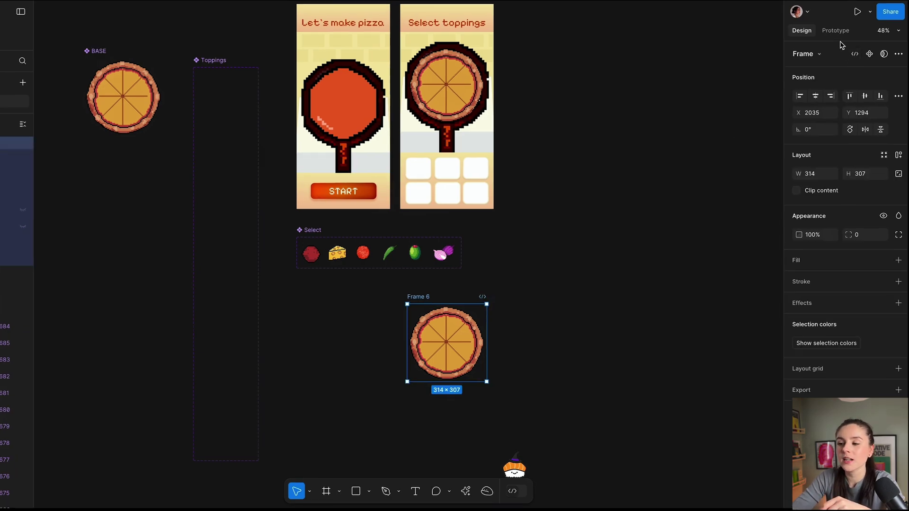
# Step: Give Frame 6 an On click Set variable interaction making Opacity 100, then preview it
pyautogui.click(835, 32)
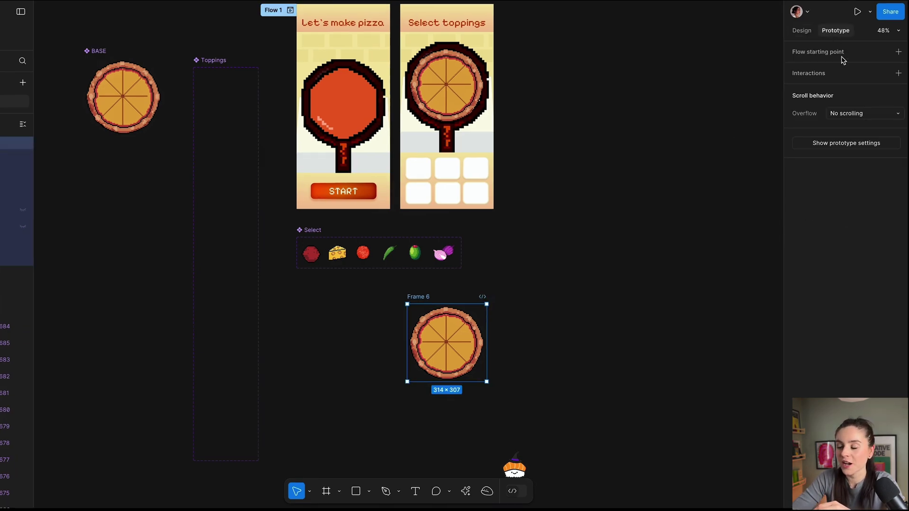
pyautogui.click(897, 74)
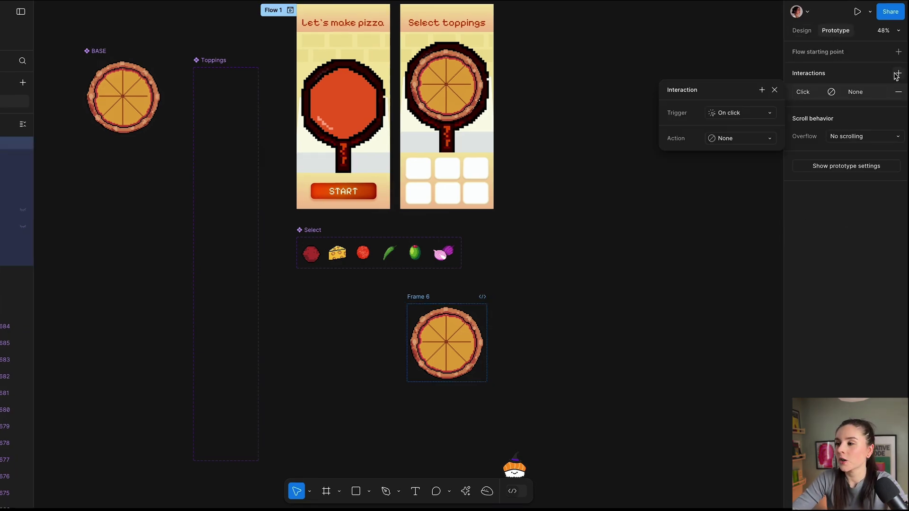
pyautogui.click(732, 138)
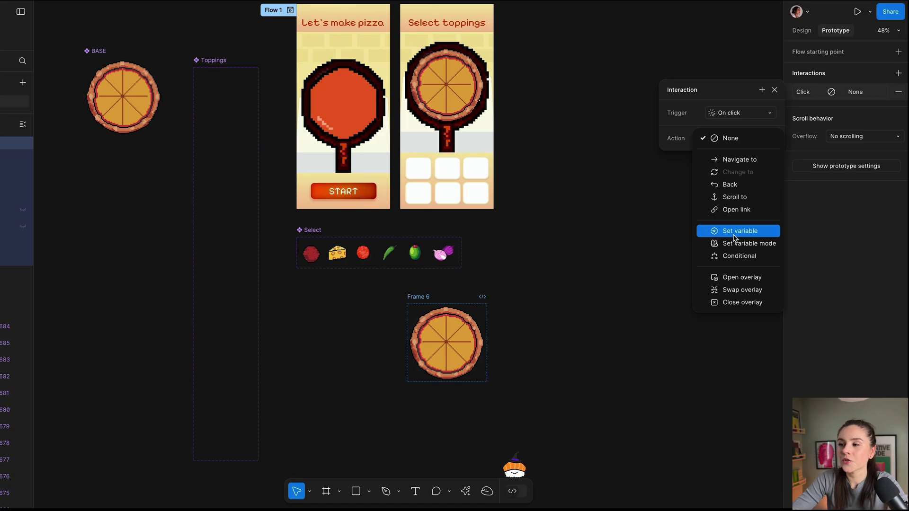
pyautogui.click(734, 232)
pyautogui.click(729, 204)
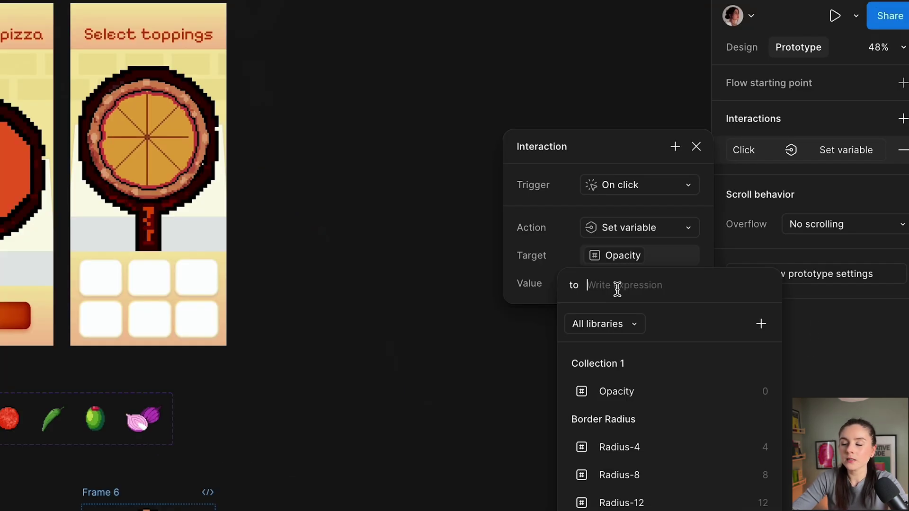
pyautogui.write('100')
pyautogui.press('Return')
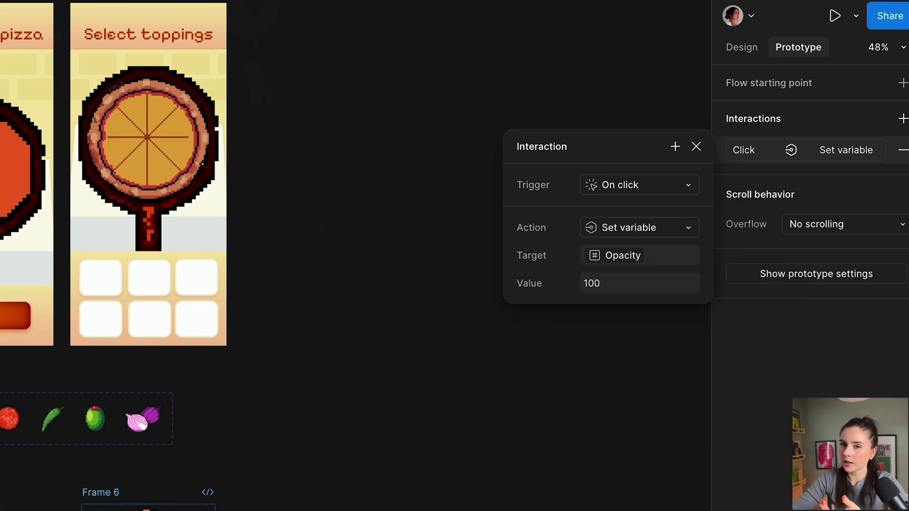
pyautogui.hotkey('shift', 'space')
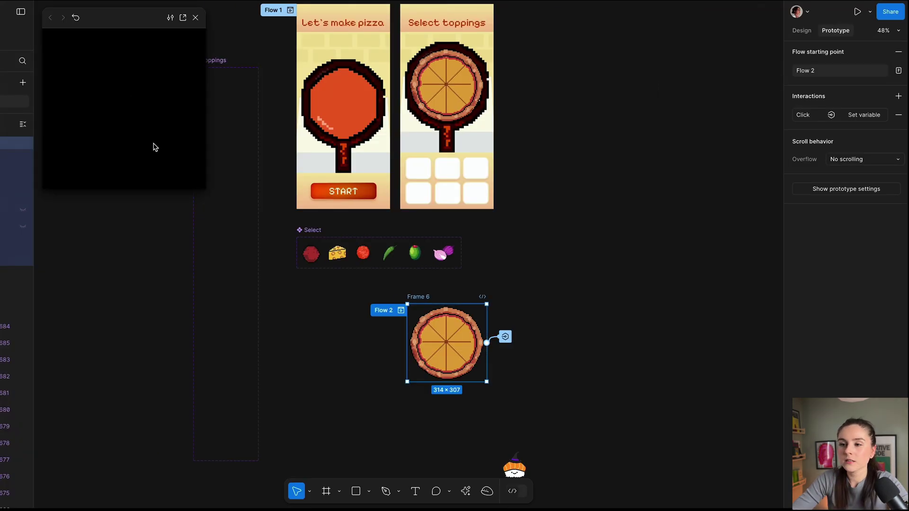
# Step: Test the pizza click in preview, then add Number variables Pepperoni_opacity and Pepper_opacity
pyautogui.click(130, 108)
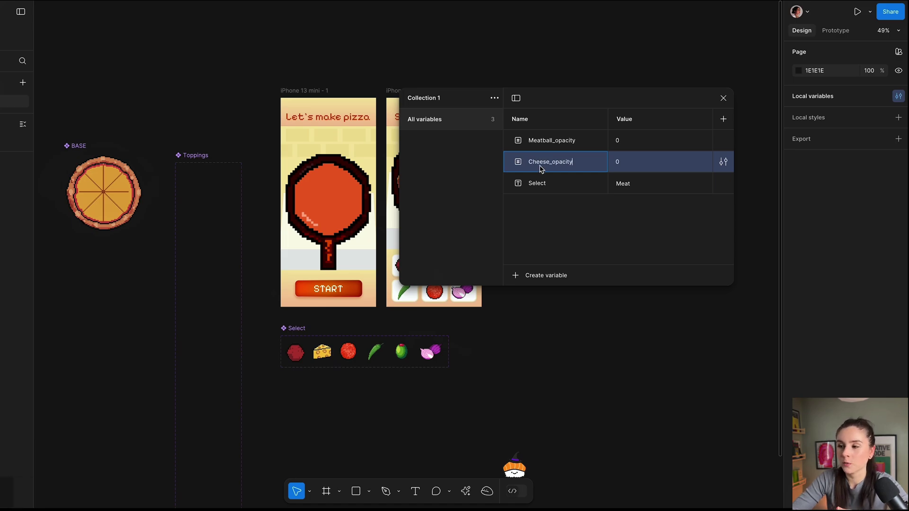
pyautogui.click(546, 275)
pyautogui.click(544, 306)
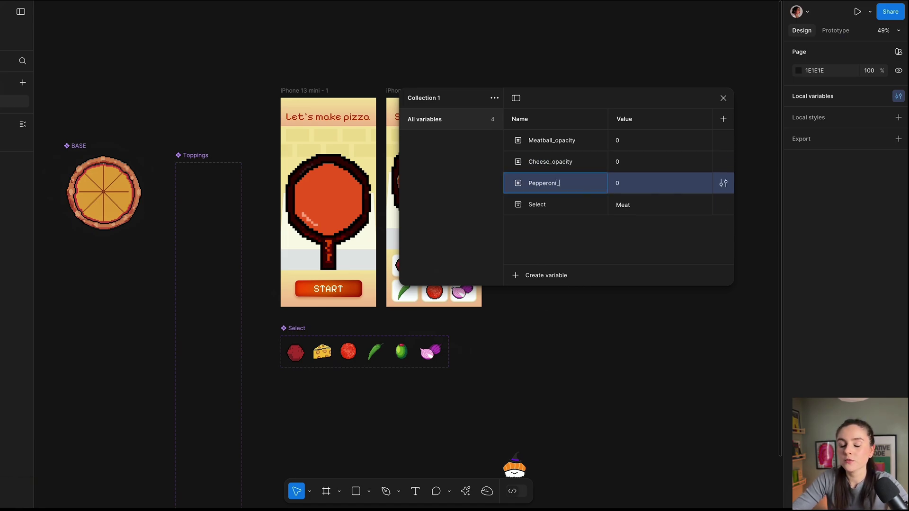
pyautogui.write('Pepperoni_opacity')
pyautogui.click(545, 275)
pyautogui.click(542, 304)
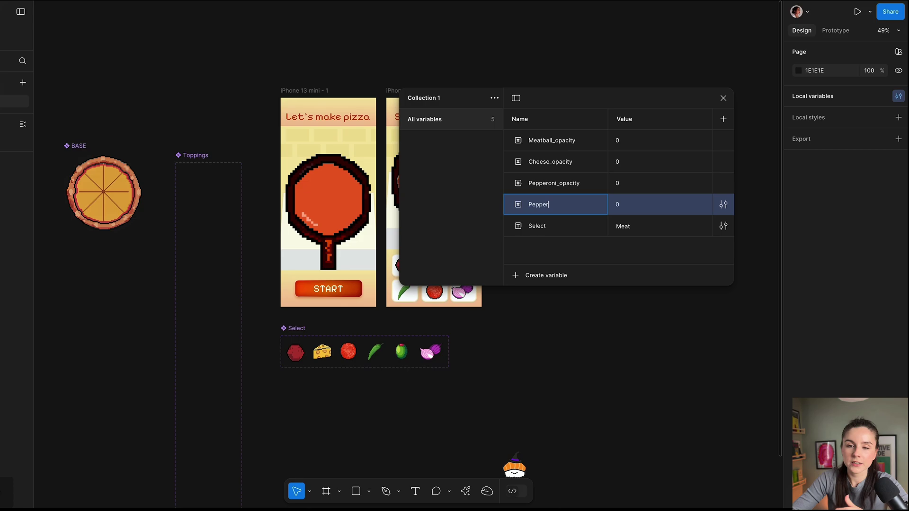
pyautogui.write('Pepper_opacity')
# Step: Add Number variables Olive_opacity and Onion_opacity
pyautogui.click(545, 275)
pyautogui.click(542, 307)
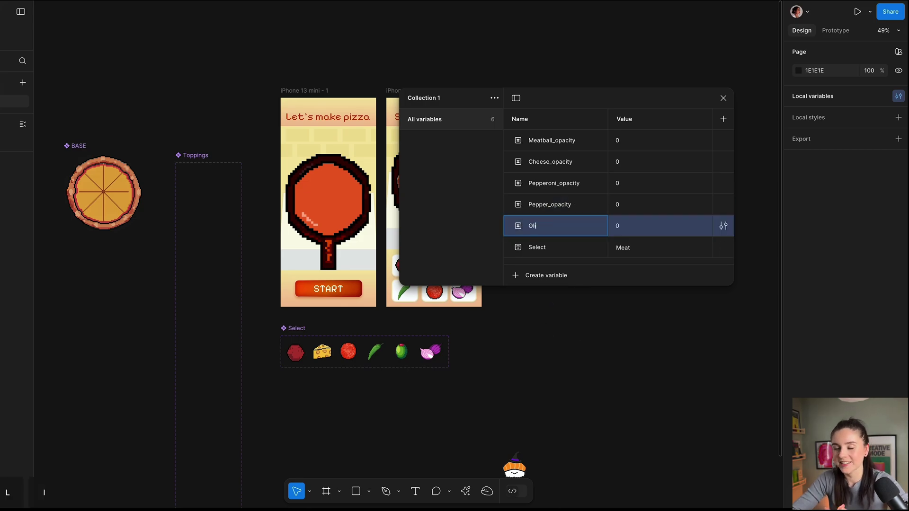
pyautogui.write('Olive_opacity')
pyautogui.click(546, 275)
pyautogui.click(542, 306)
pyautogui.write('Onion')
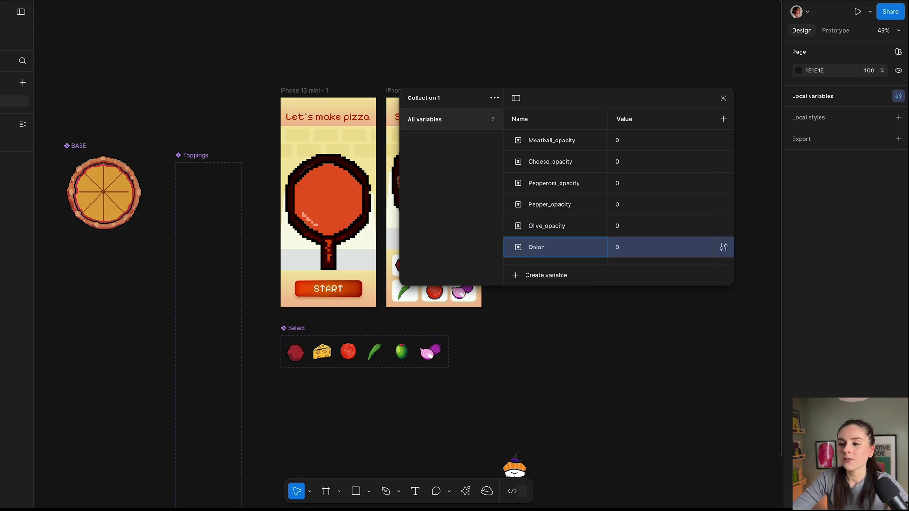
pyautogui.write('_opacity')
pyautogui.press('Return')
# Step: Bind the meatballs variant's opacity to Meatball_opacity, keeping it at 0%
pyautogui.click(209, 192)
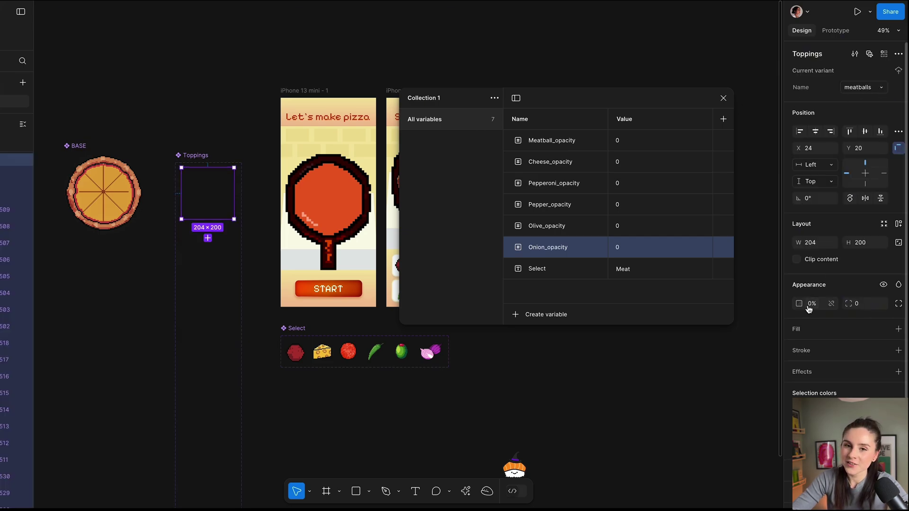
pyautogui.click(831, 304)
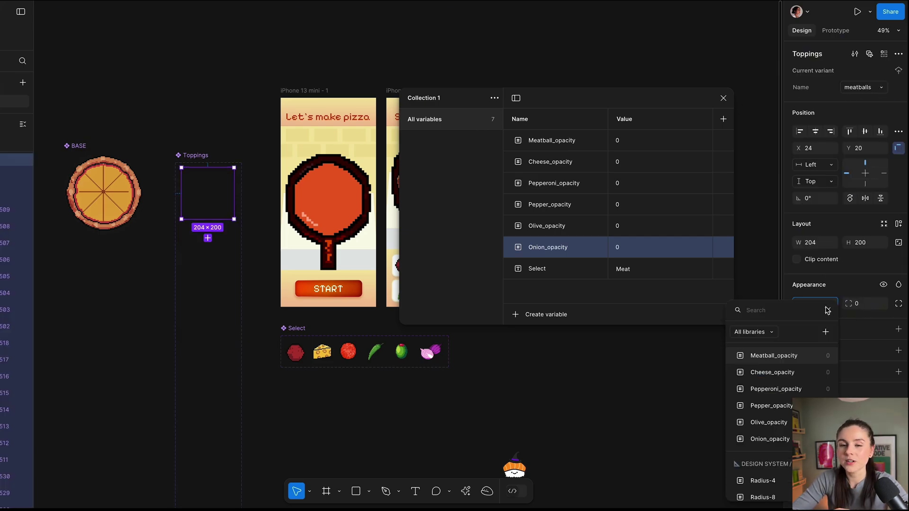
pyautogui.click(788, 356)
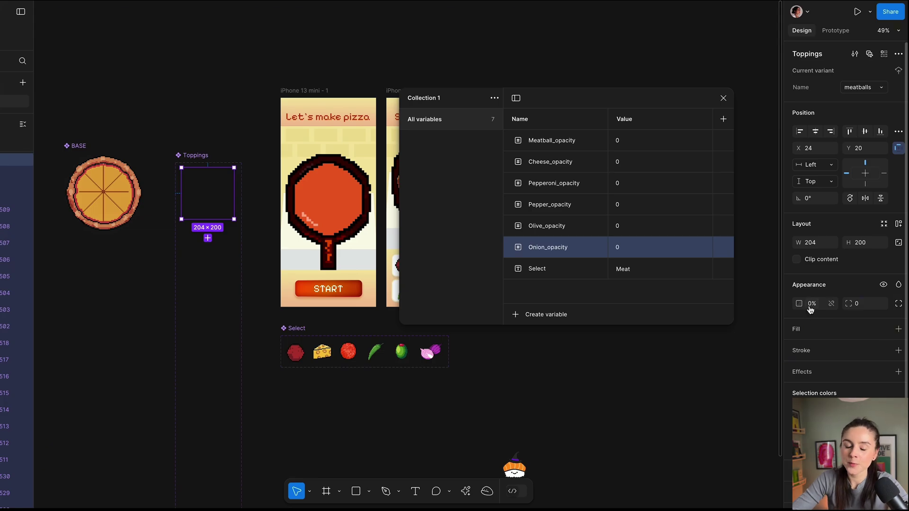
pyautogui.click(196, 258)
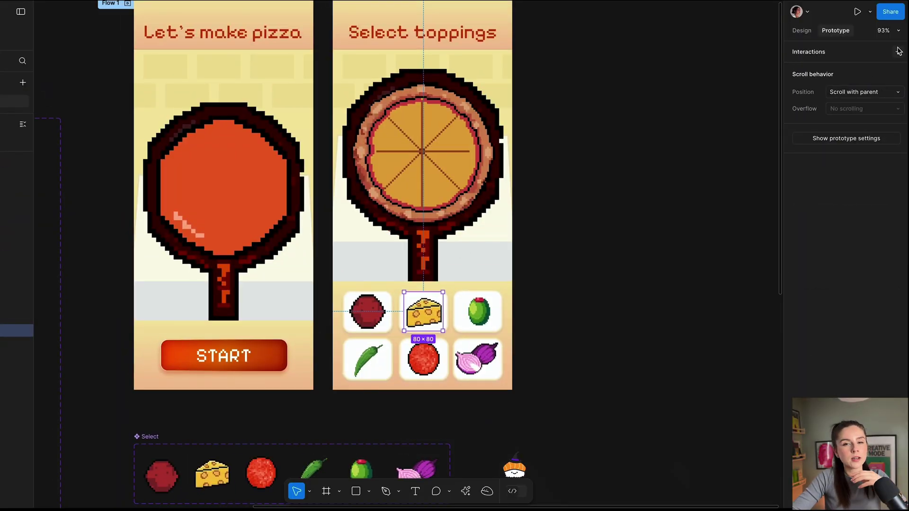
# Step: Add an On click interaction to the cheese tile setting Cheese_opacity to 1, then preview
pyautogui.click(898, 51)
pyautogui.click(728, 92)
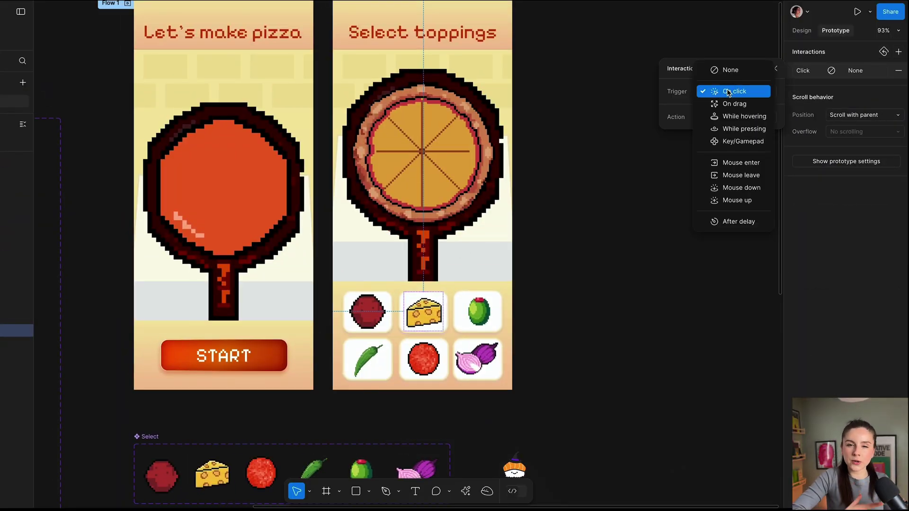
pyautogui.click(727, 92)
pyautogui.click(734, 119)
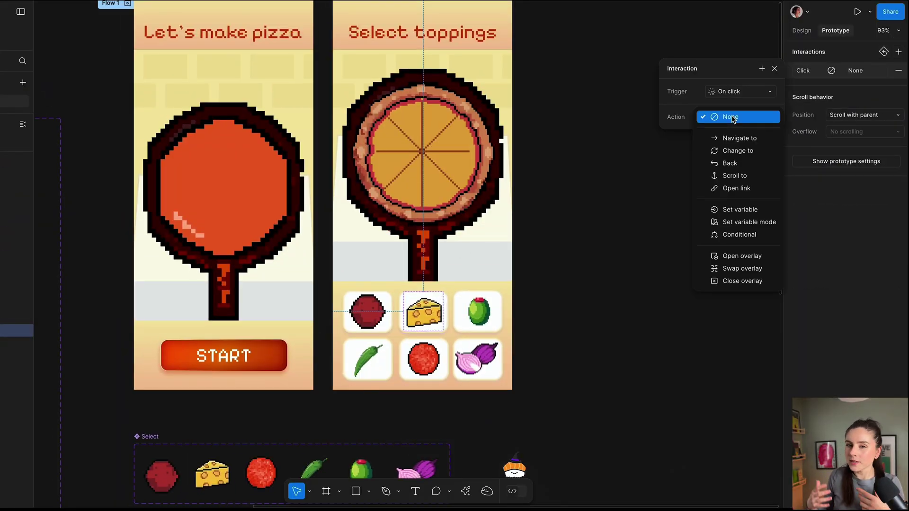
pyautogui.click(734, 210)
pyautogui.click(733, 200)
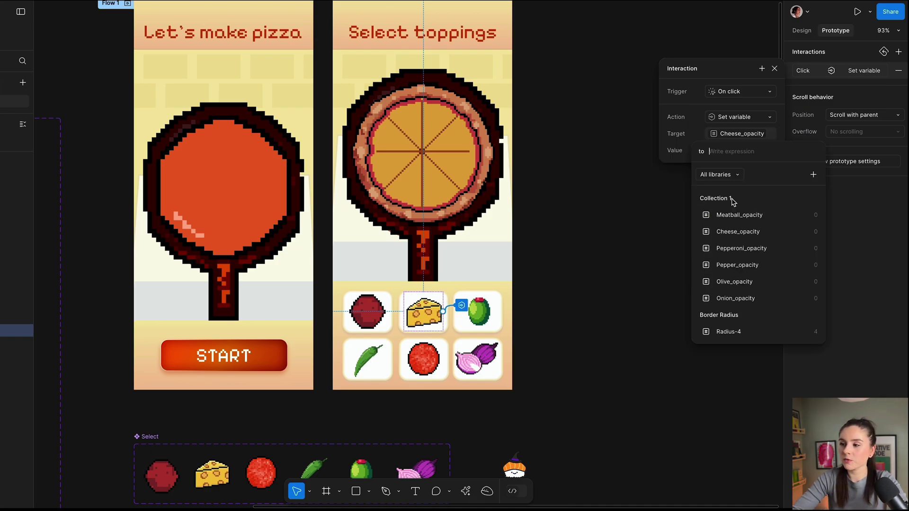
pyautogui.write('10')
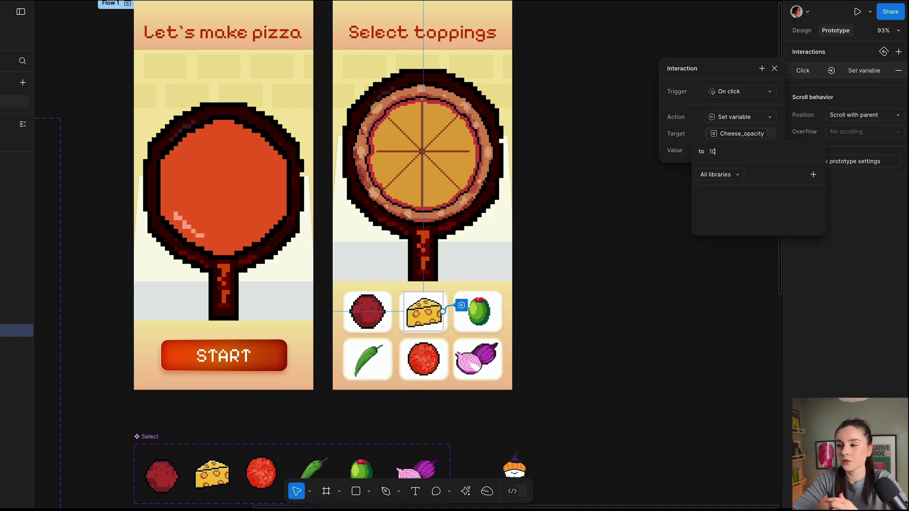
pyautogui.press('Return')
pyautogui.press('Escape')
pyautogui.hotkey('shift', 'space')
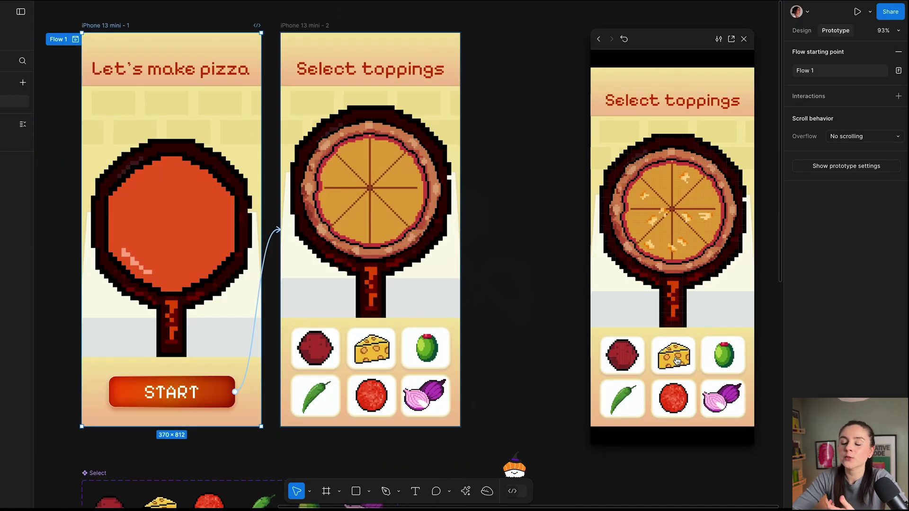
# Step: Tap topping tiles in the preview to confirm cheese and meatballs appear on the pizza
pyautogui.click(625, 356)
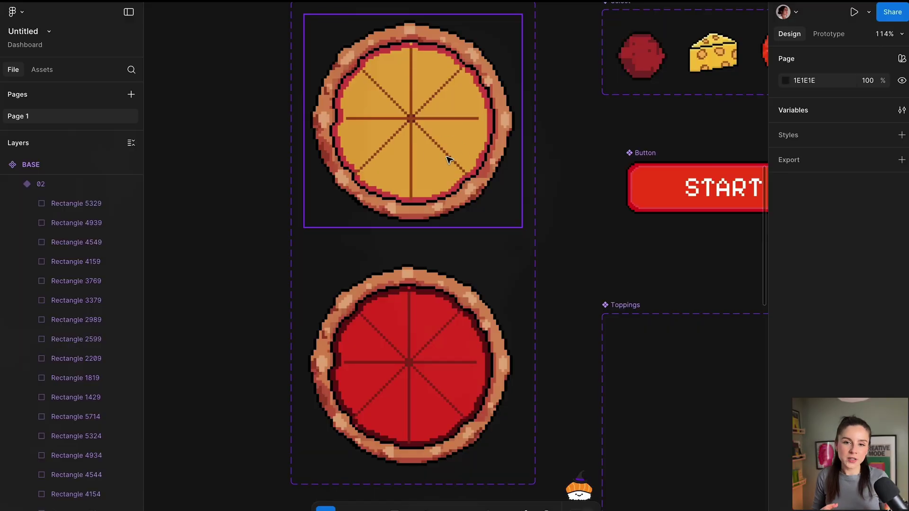
# Step: Inspect the BASE variants 01 and 02, then view the Base variable in Local variables
pyautogui.click(462, 177)
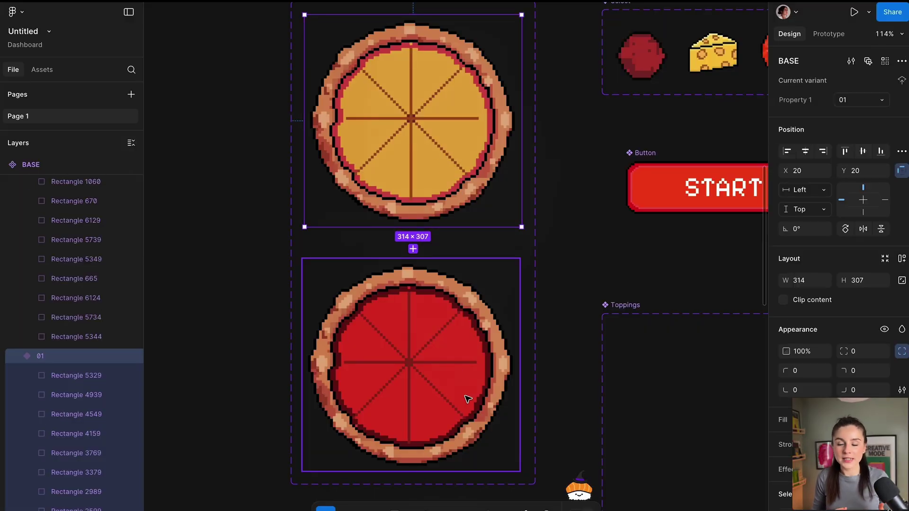
pyautogui.click(444, 371)
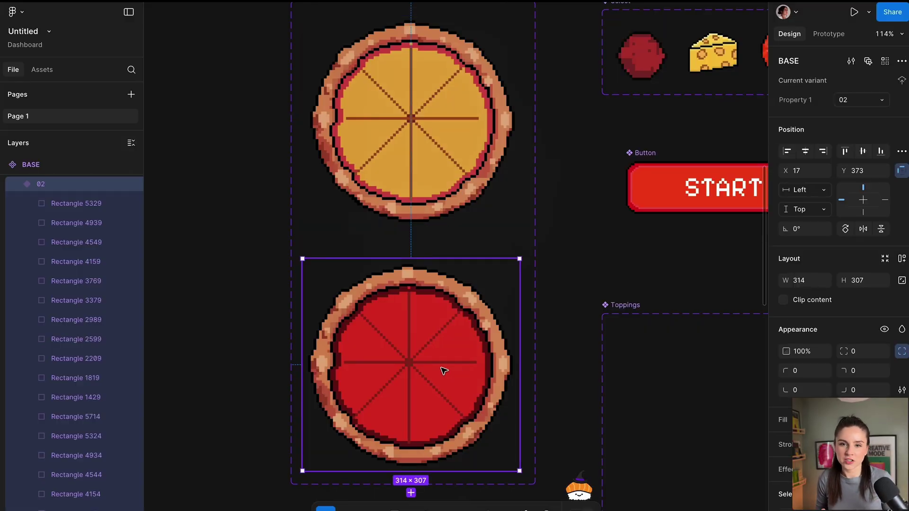
pyautogui.click(556, 197)
pyautogui.click(902, 112)
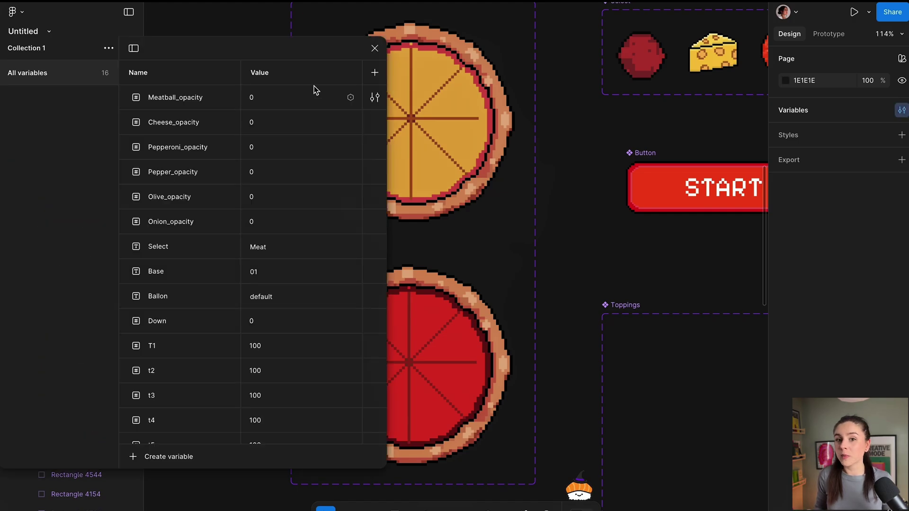
pyautogui.moveTo(356, 49); pyautogui.dragTo(280, 24)
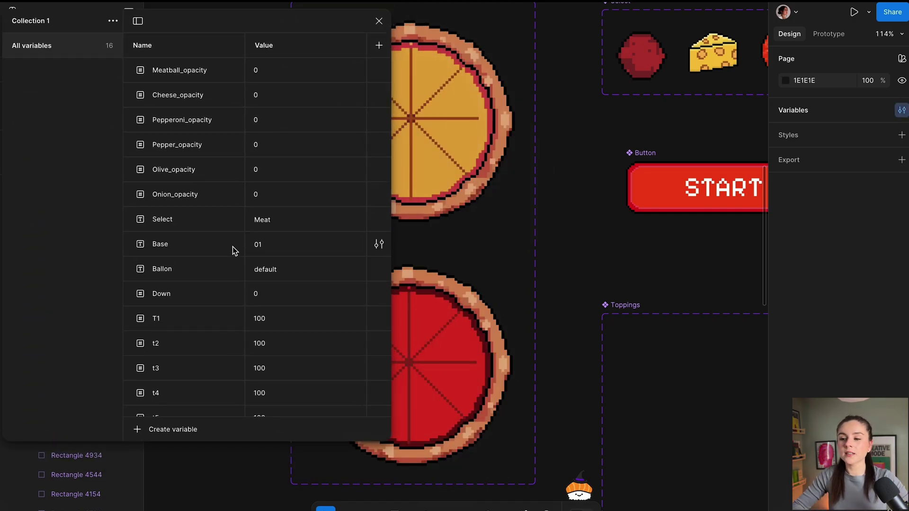
pyautogui.click(193, 245)
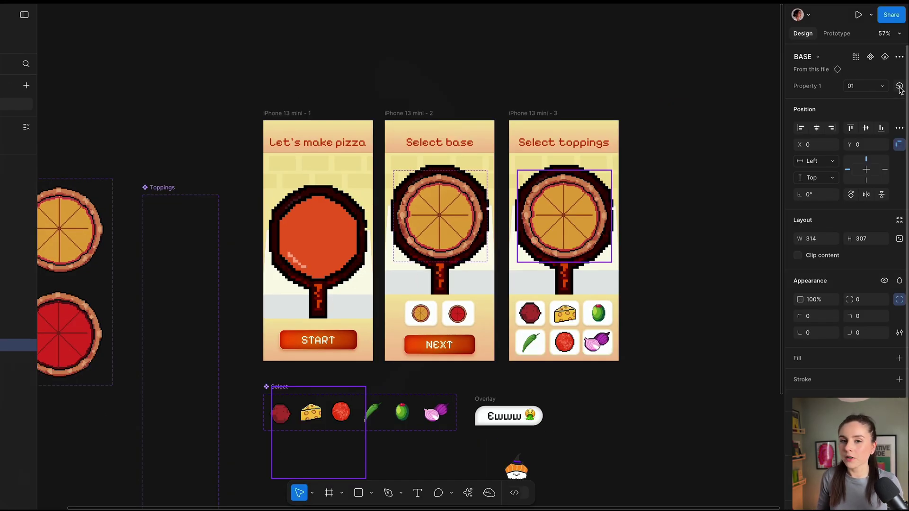
# Step: Bind the large pizza BASE instance's Property 1 to the Base variable
pyautogui.click(899, 86)
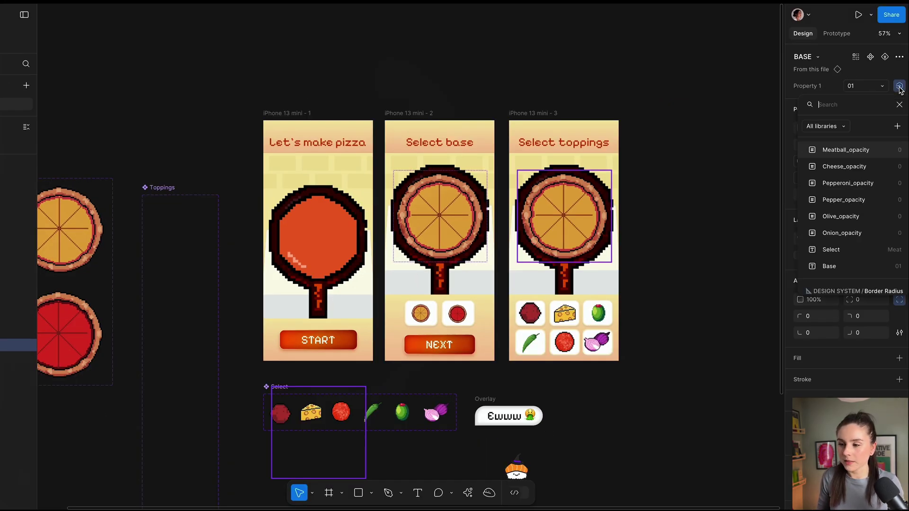
pyautogui.click(822, 268)
pyautogui.click(669, 197)
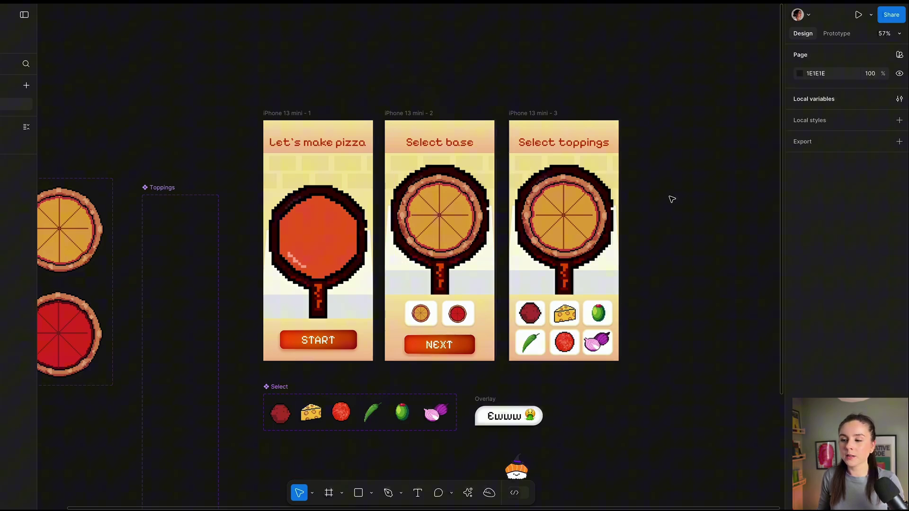
# Step: Review the yellow base tile's On click Set variable interaction setting Base to 01
pyautogui.click(418, 323)
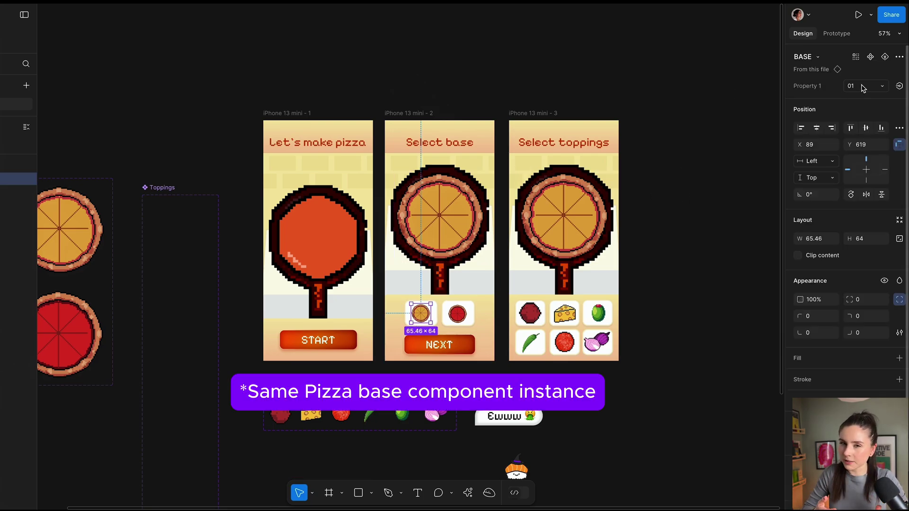
pyautogui.click(836, 33)
pyautogui.click(863, 76)
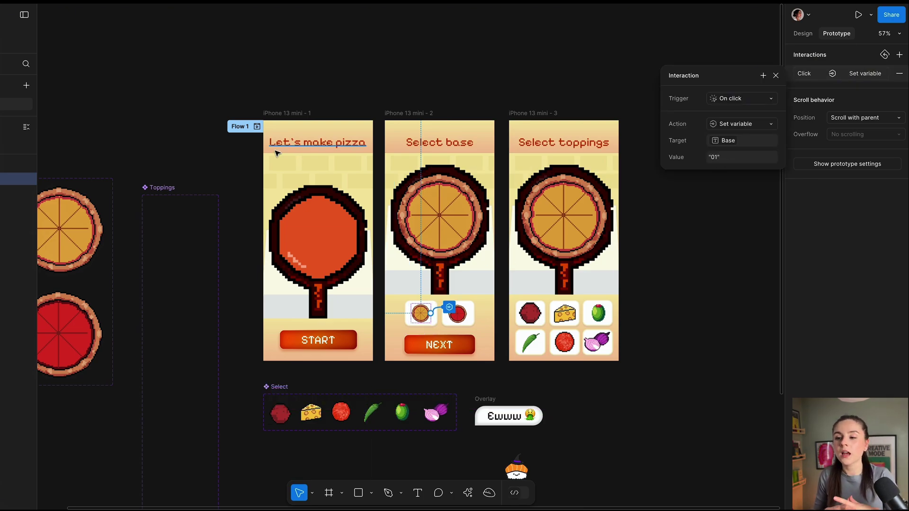
# Step: Play the prototype from START, switch between red and yellow bases, then go NEXT to toppings
pyautogui.click(257, 126)
pyautogui.click(442, 394)
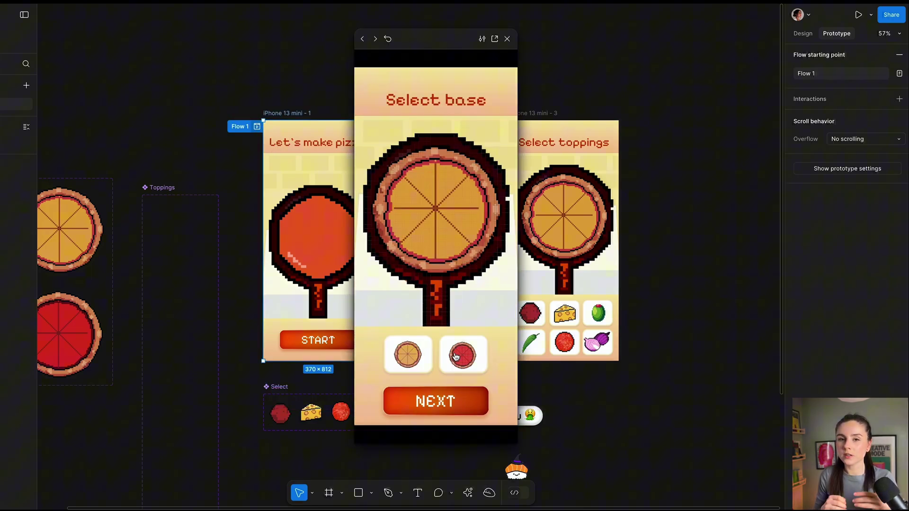
pyautogui.click(393, 350)
pyautogui.hscroll(2, 290, 318)
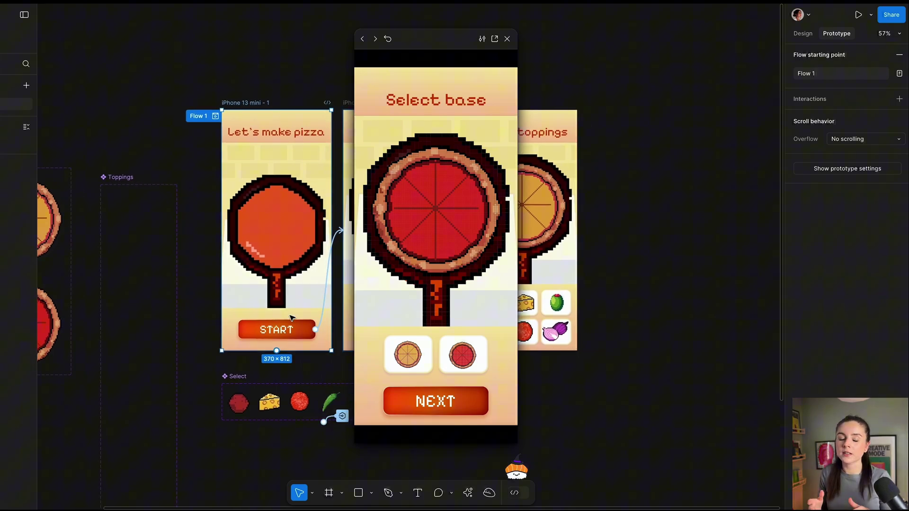
pyautogui.click(411, 355)
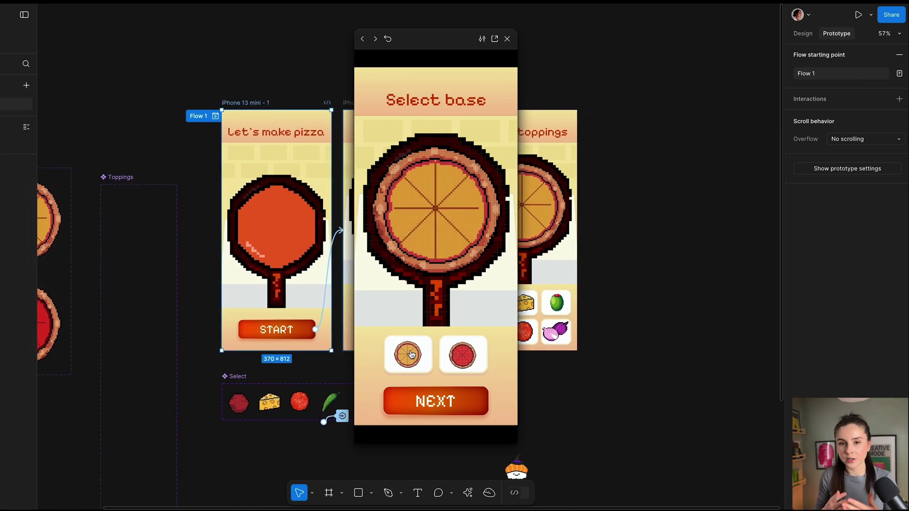
pyautogui.click(468, 353)
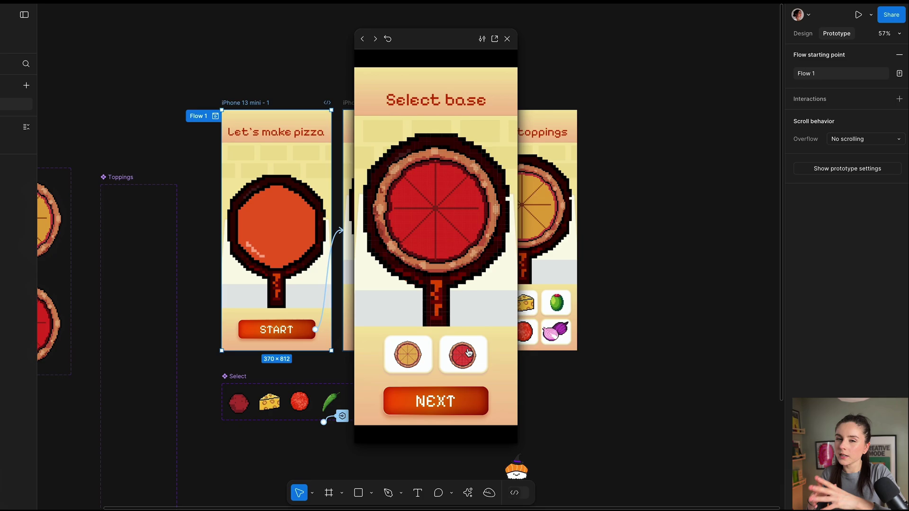
pyautogui.click(436, 401)
pyautogui.hscroll(5, 322, 244)
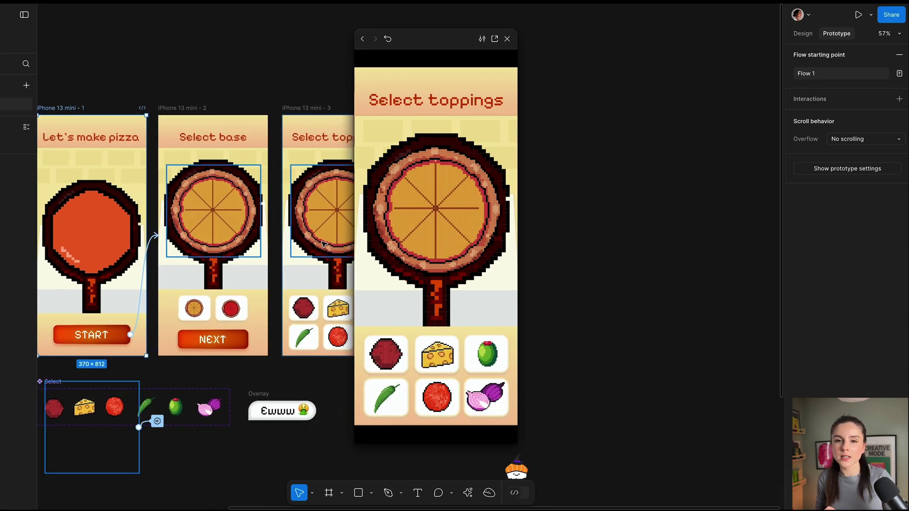
# Step: Bind the toppings-screen pizza's nested BASE Property 1 to the Base variable
pyautogui.hscroll(1, 321, 244)
pyautogui.click(322, 243)
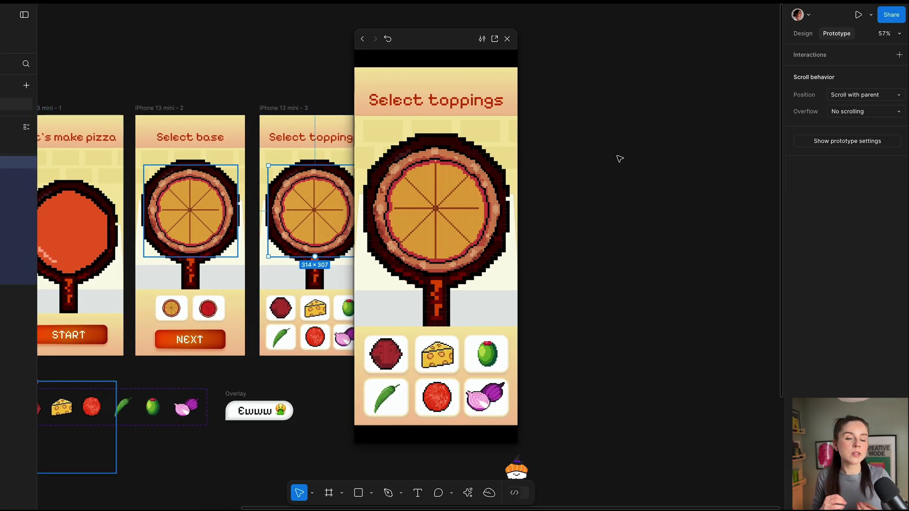
pyautogui.click(803, 34)
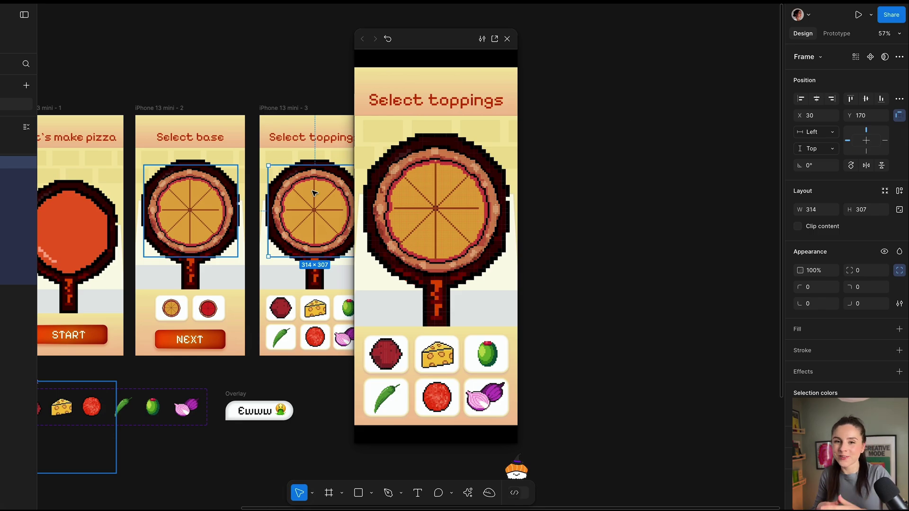
pyautogui.doubleClick(294, 237)
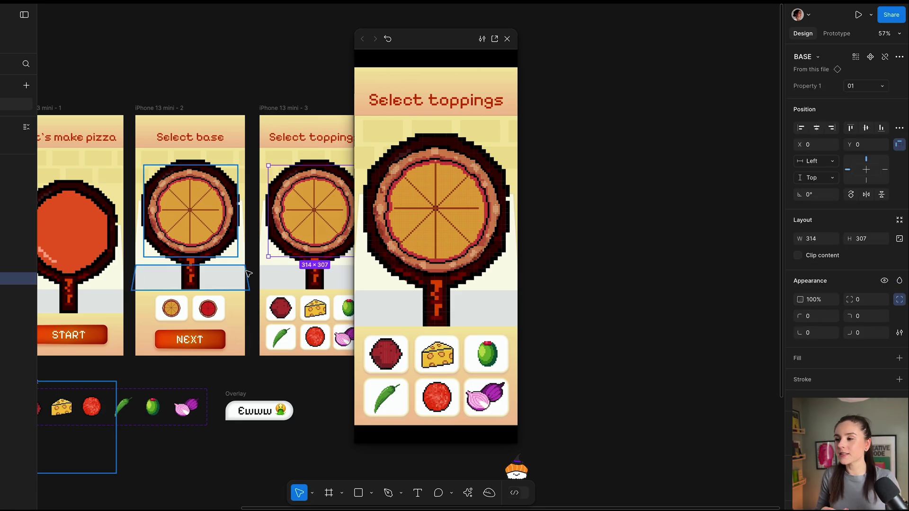
pyautogui.hscroll(2, 246, 270)
pyautogui.click(899, 86)
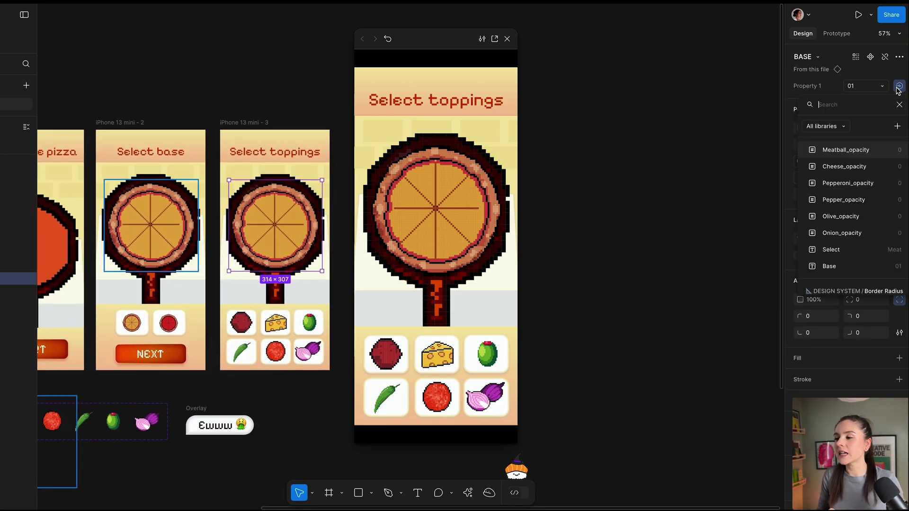
pyautogui.click(829, 266)
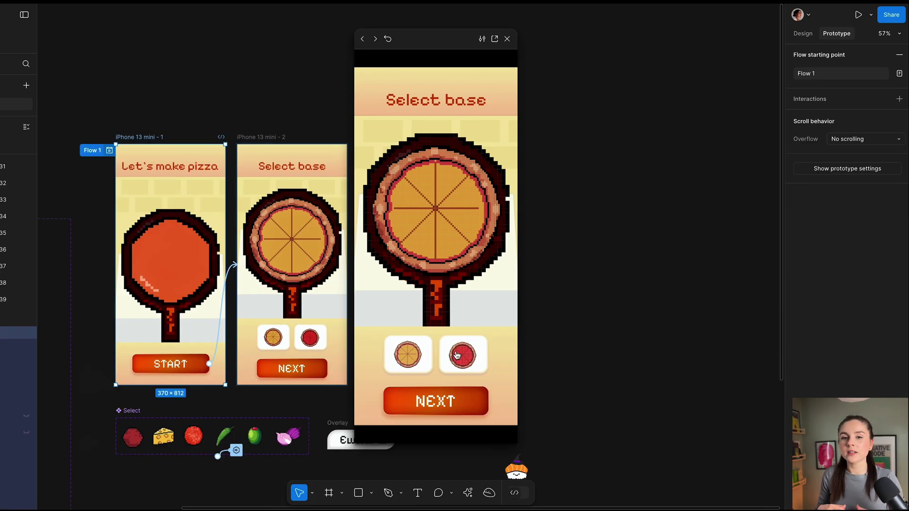
# Step: In the preview, choose the red base, continue to toppings, and add cheese
pyautogui.click(457, 355)
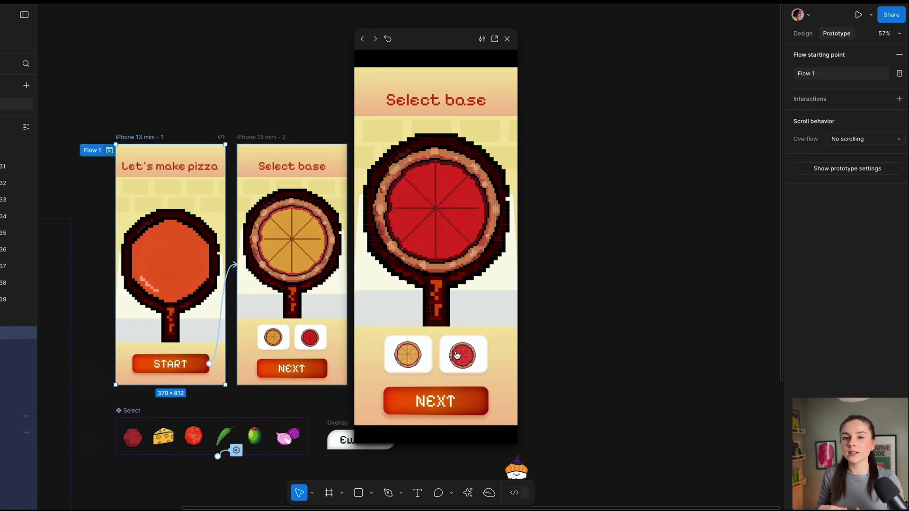
pyautogui.click(440, 403)
pyautogui.click(431, 361)
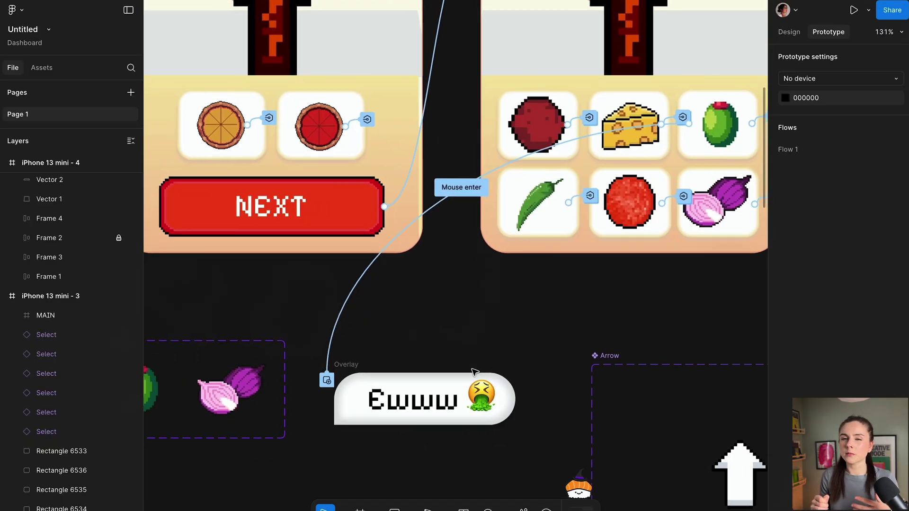
pyautogui.scroll(5, 473, 377)
# Step: Select the Ewww overlay frame on the canvas
pyautogui.scroll(-2, 474, 371)
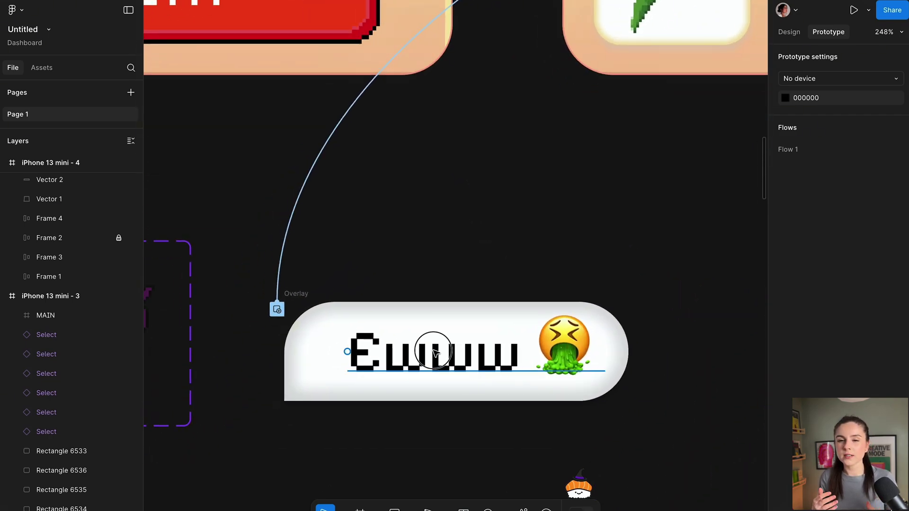
pyautogui.click(473, 371)
pyautogui.click(301, 292)
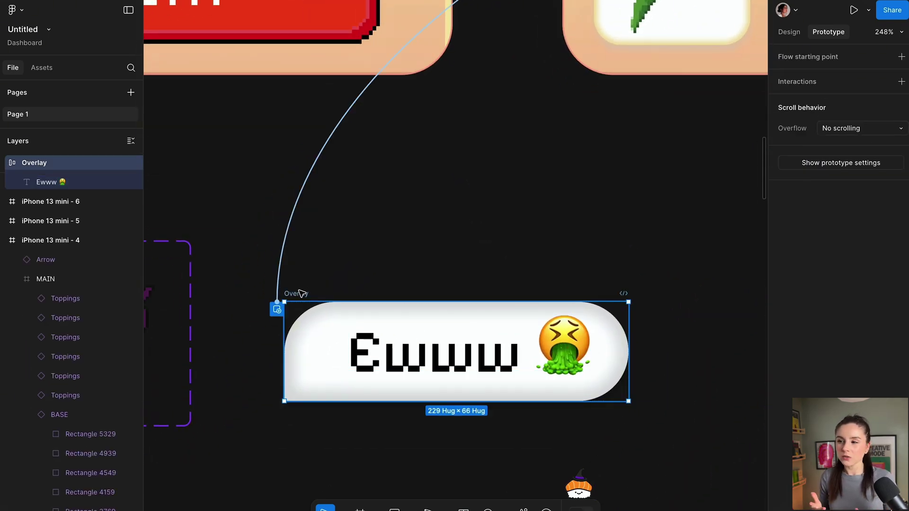
pyautogui.scroll(-3, 353, 311)
pyautogui.scroll(3, 355, 312)
pyautogui.hscroll(3, 355, 312)
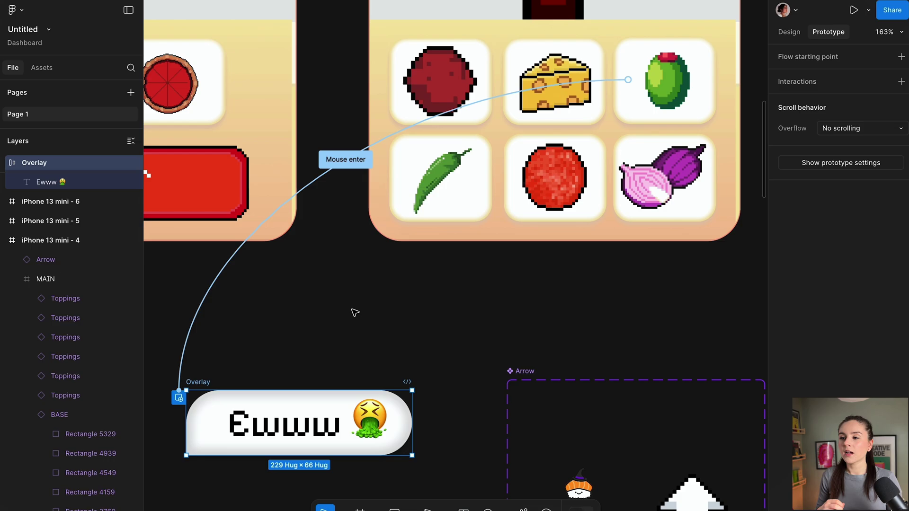
# Step: Inspect the olive tile's Mouse enter → Open overlay interaction, moving its panel aside
pyautogui.click(634, 142)
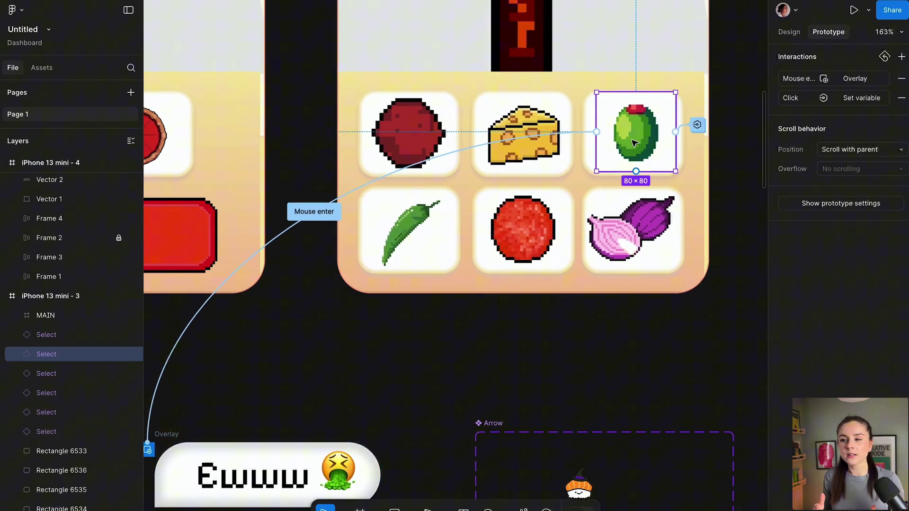
pyautogui.click(791, 79)
pyautogui.moveTo(704, 78); pyautogui.dragTo(407, 72)
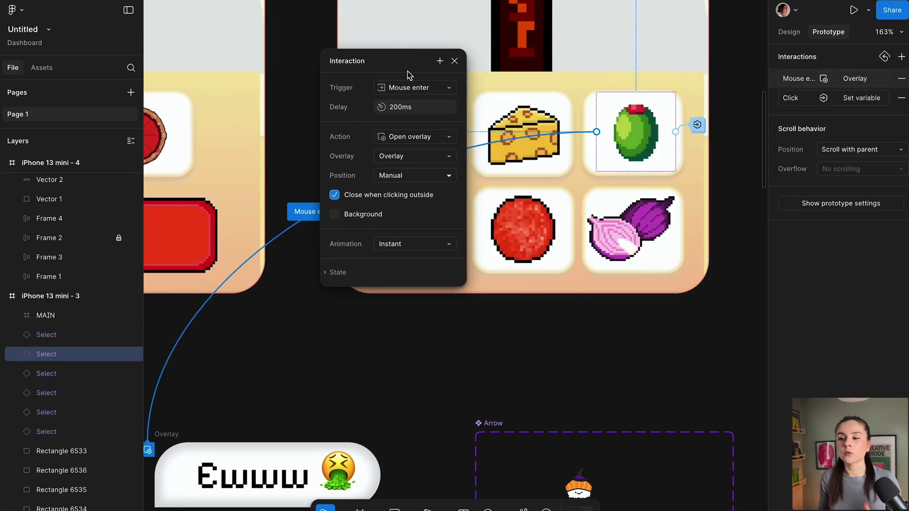
pyautogui.scroll(-3, 540, 176)
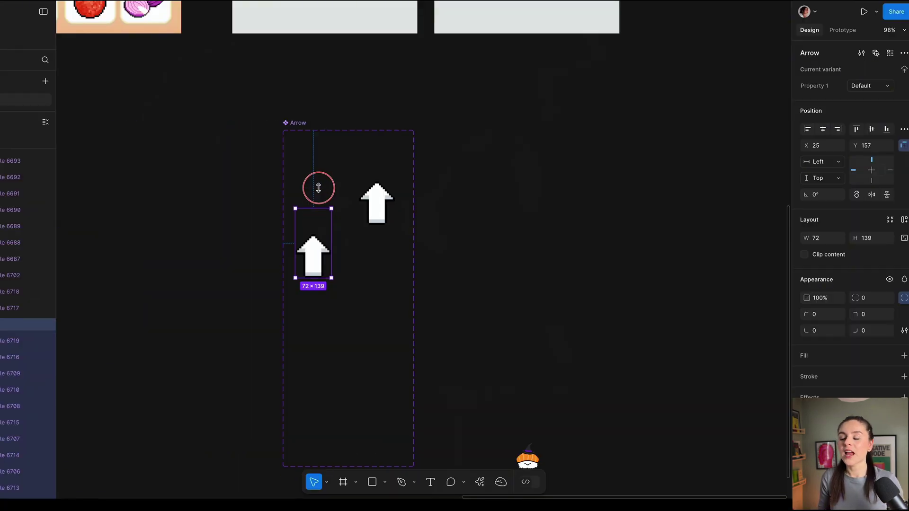
# Step: Resize the arrow variants, extending the left one upward and shortening the second
pyautogui.moveTo(319, 188); pyautogui.dragTo(319, 175)
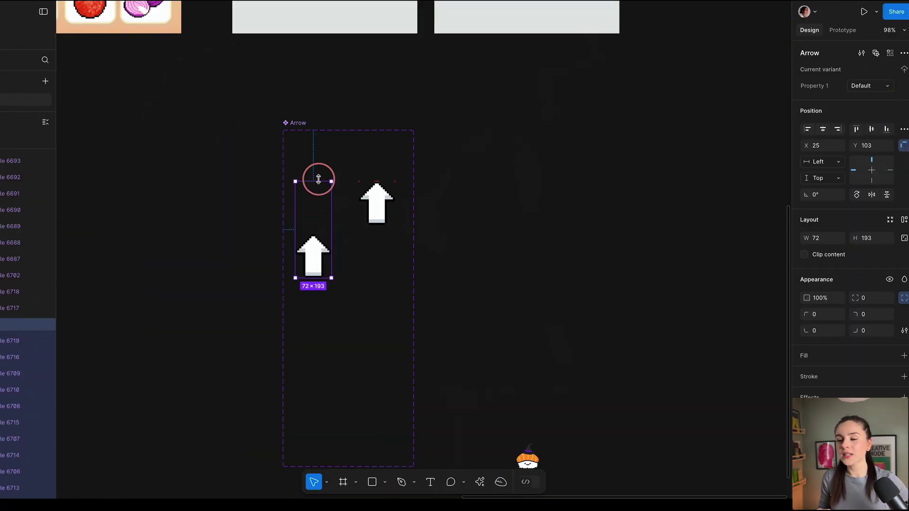
pyautogui.click(376, 204)
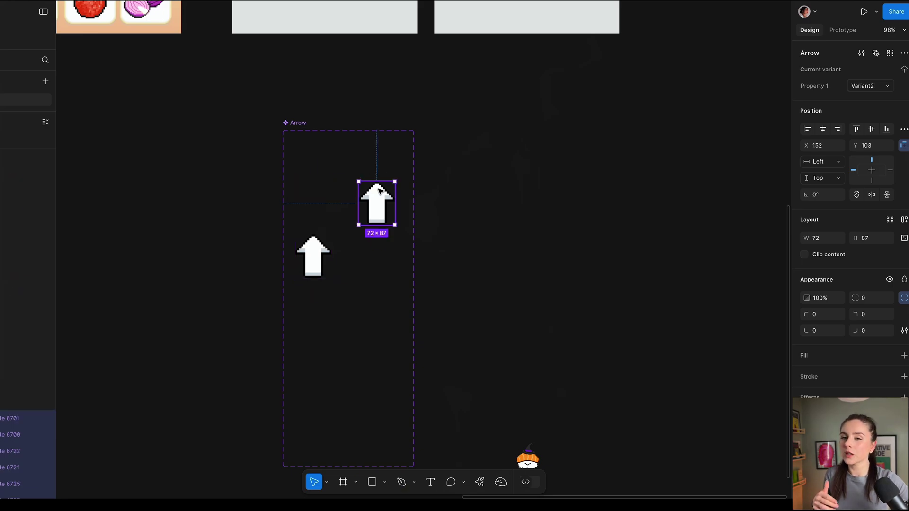
pyautogui.moveTo(377, 227); pyautogui.dragTo(377, 278)
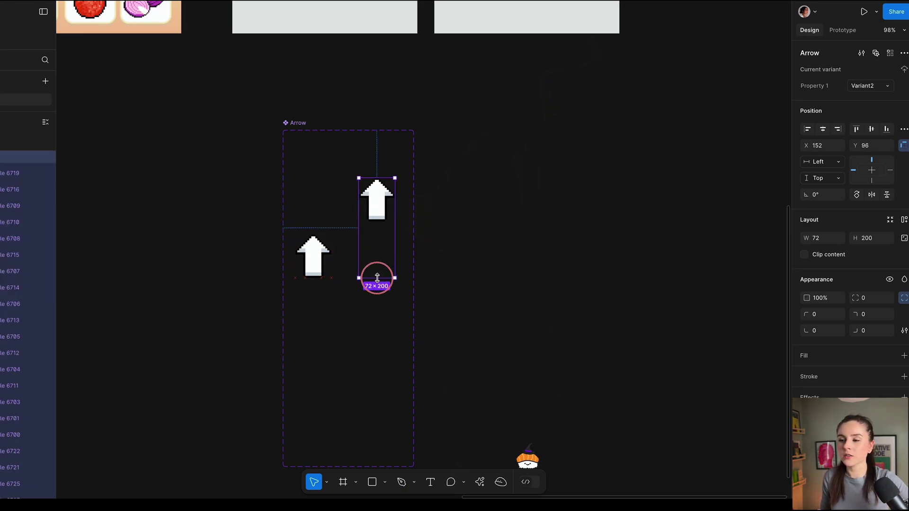
# Step: Link the Default arrow to Variant2 with an After delay trigger
pyautogui.click(319, 265)
pyautogui.click(842, 30)
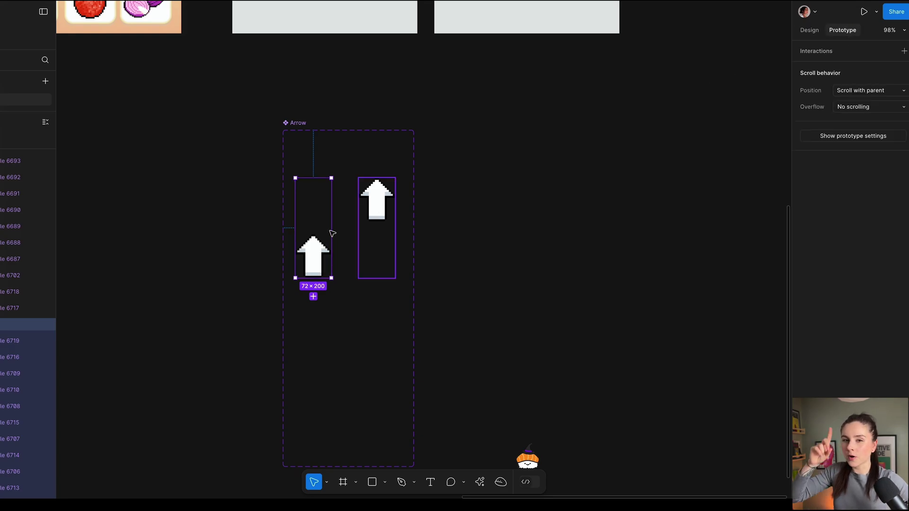
pyautogui.moveTo(331, 230); pyautogui.dragTo(375, 232)
pyautogui.click(370, 275)
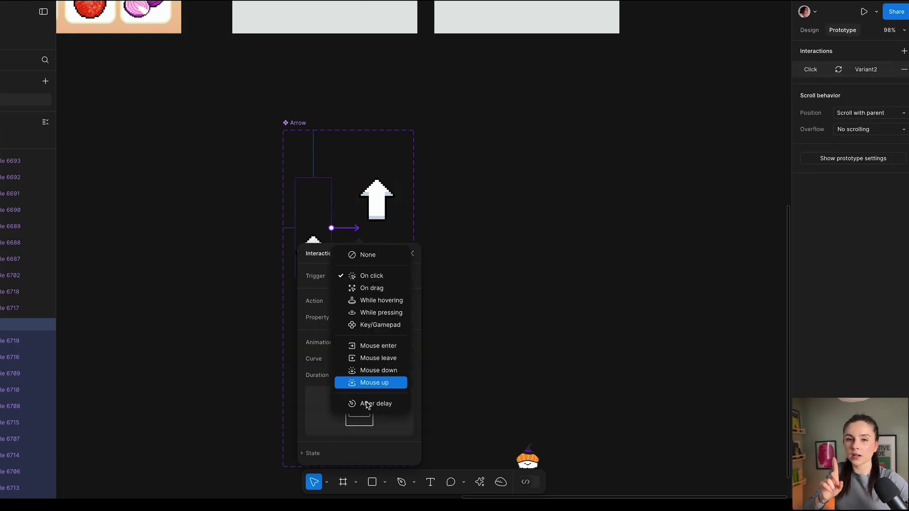
pyautogui.click(369, 402)
# Step: Link Variant2 back to the Default arrow, also triggered After delay
pyautogui.click(390, 203)
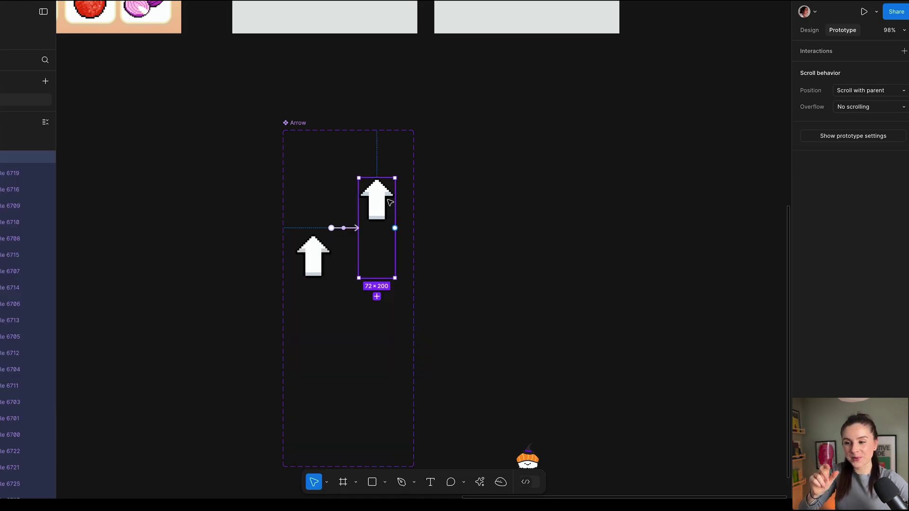
pyautogui.moveTo(395, 228); pyautogui.dragTo(300, 254)
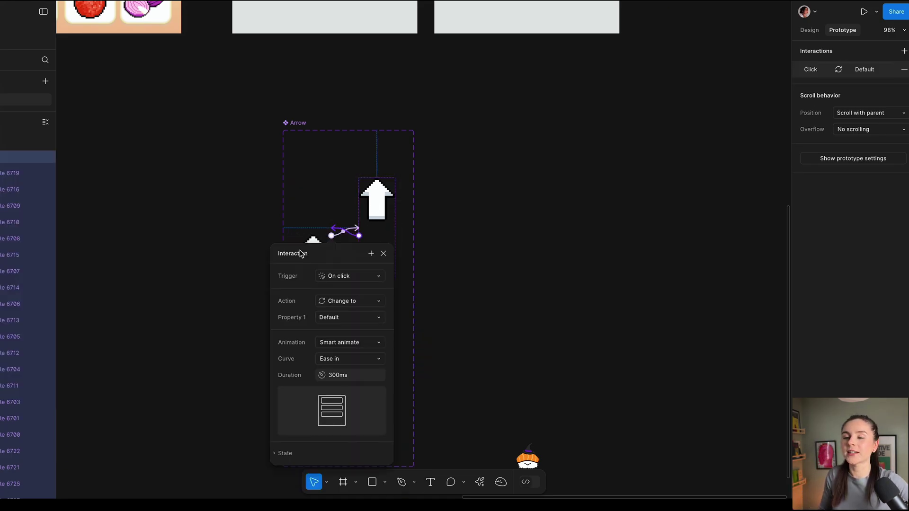
pyautogui.click(352, 284)
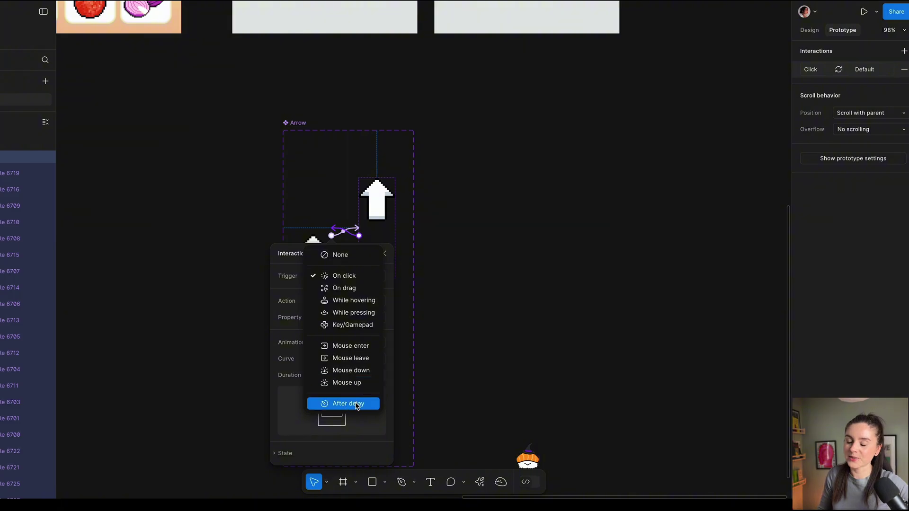
pyautogui.click(356, 402)
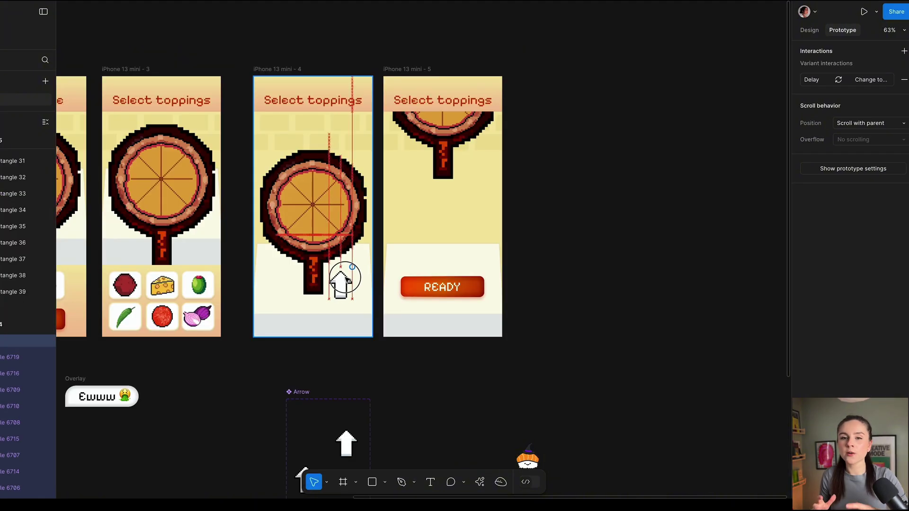
pyautogui.click(348, 280)
# Step: Delete the READY link back to the toppings screen
pyautogui.scroll(-5, 273, 73)
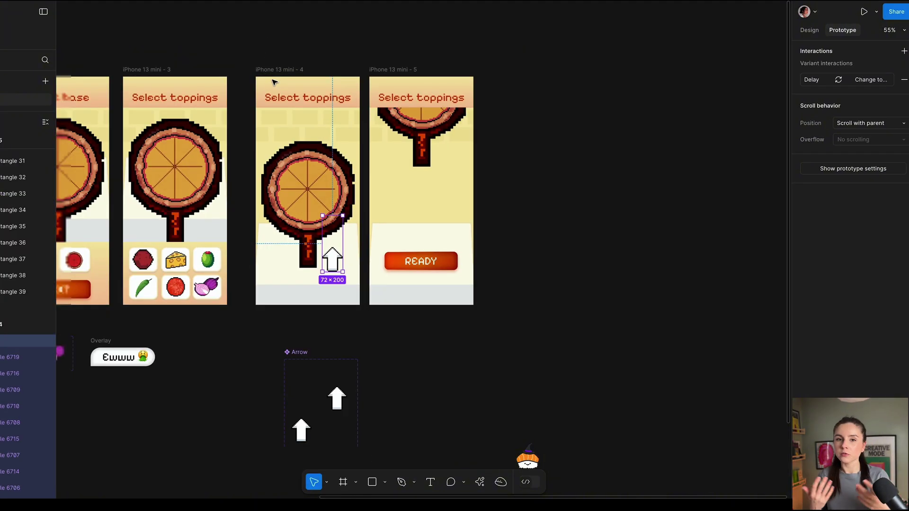
pyautogui.click(298, 97)
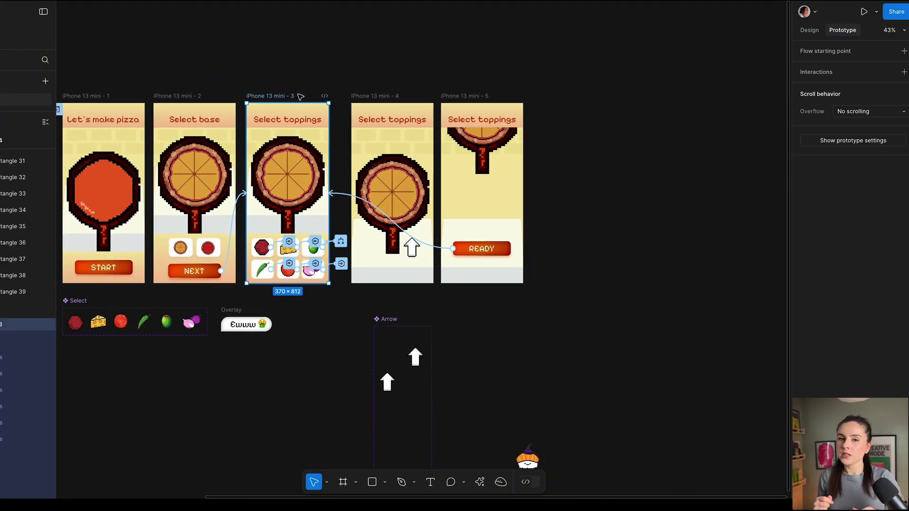
pyautogui.scroll(4, 345, 179)
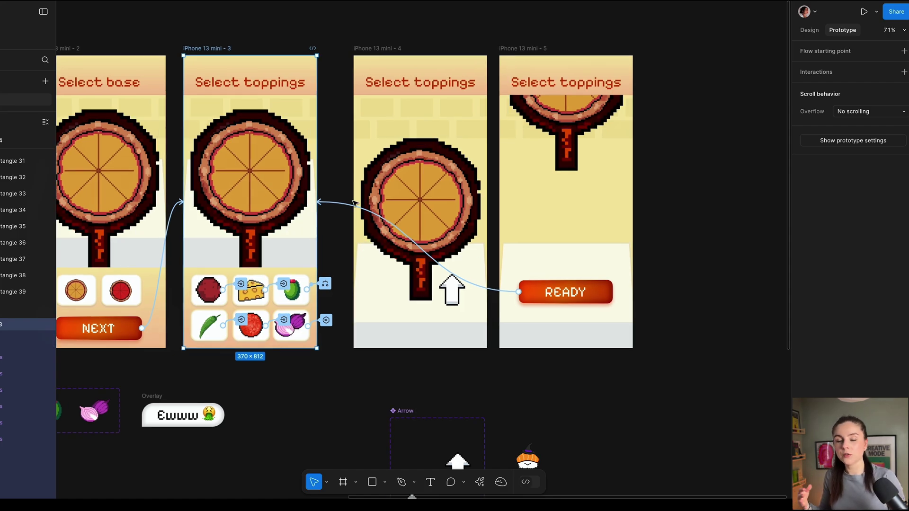
pyautogui.click(337, 205)
pyautogui.press('Delete')
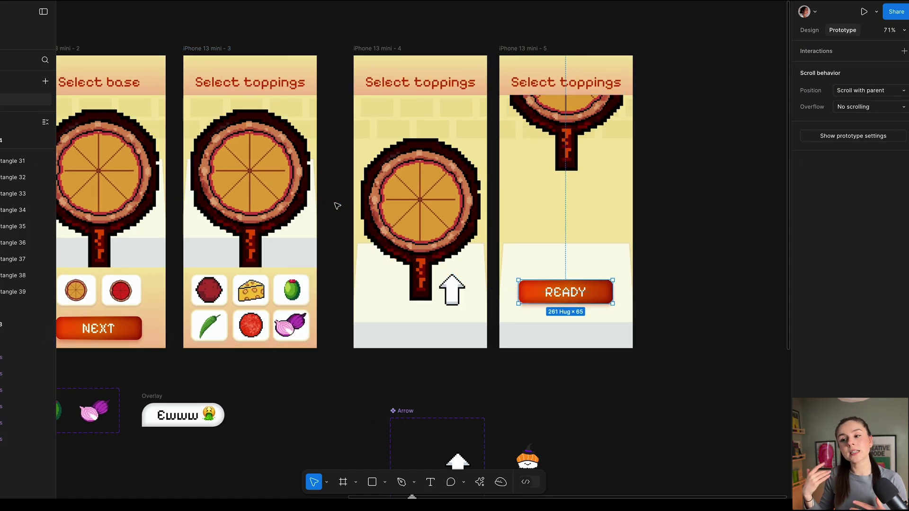
# Step: Make the toppings screen advance to screen 4 After delay of 8000 ms
pyautogui.click(226, 47)
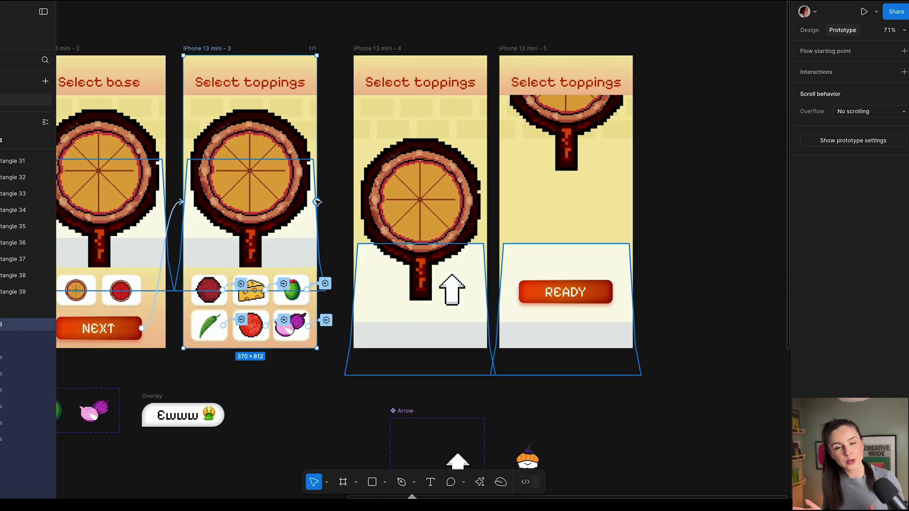
pyautogui.moveTo(317, 202); pyautogui.dragTo(367, 211)
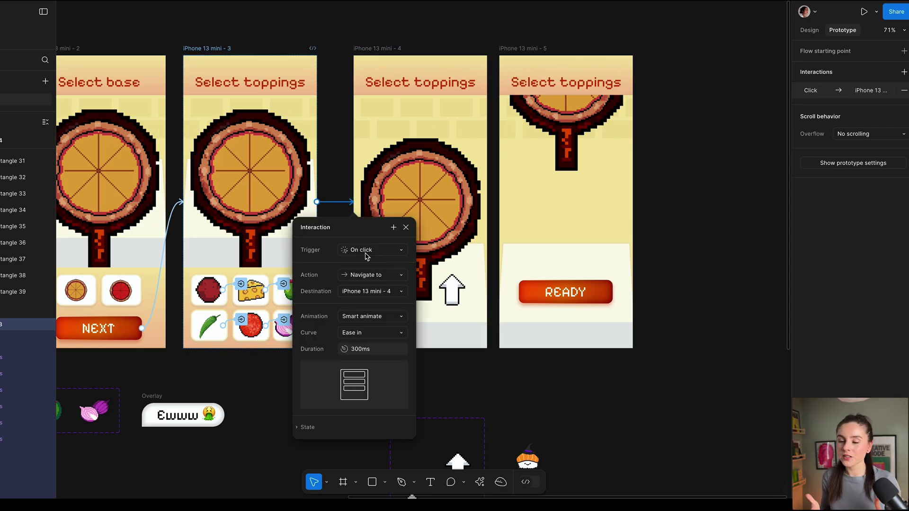
pyautogui.click(367, 249)
pyautogui.click(370, 377)
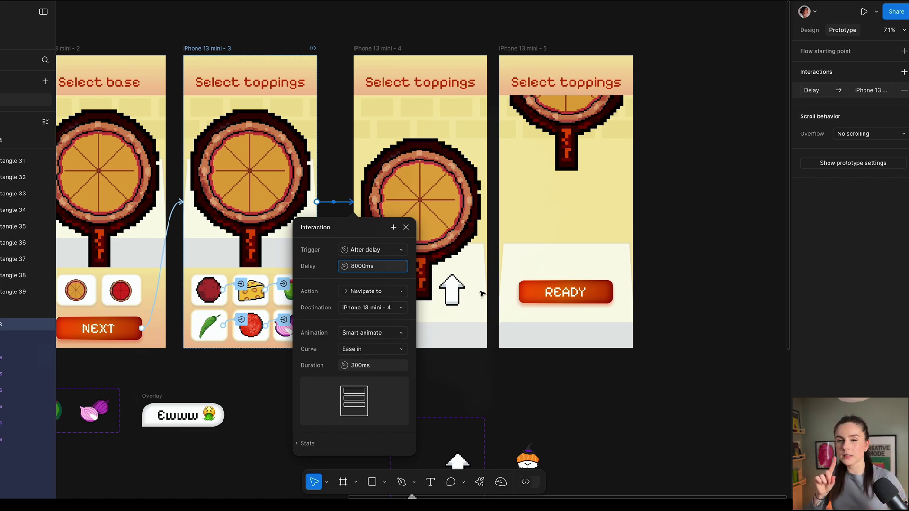
# Step: Connect the pizza pan to screen 5 with an On drag trigger and preview it
pyautogui.scroll(-4, 482, 294)
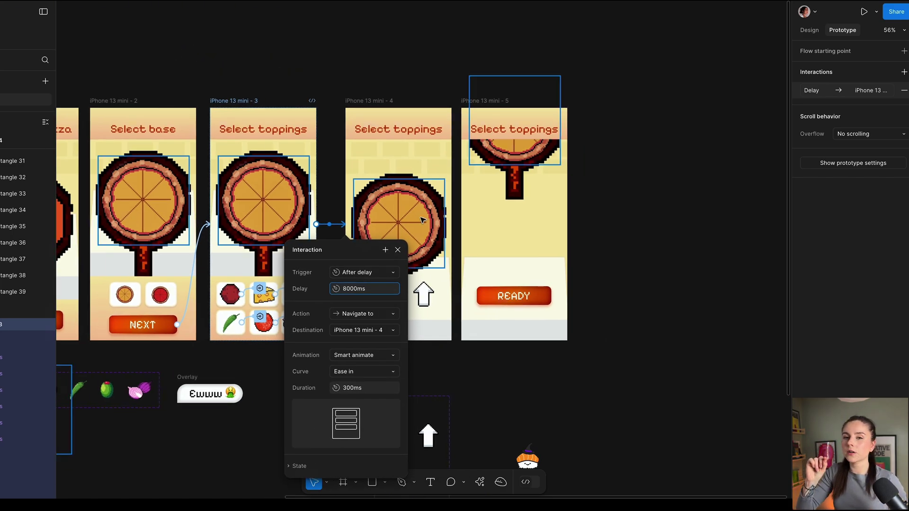
pyautogui.click(423, 220)
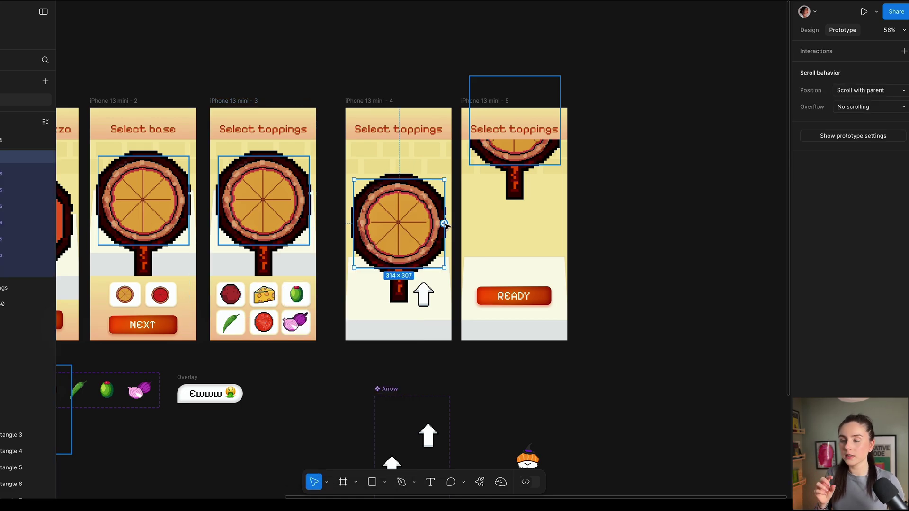
pyautogui.moveTo(444, 224); pyautogui.dragTo(472, 201)
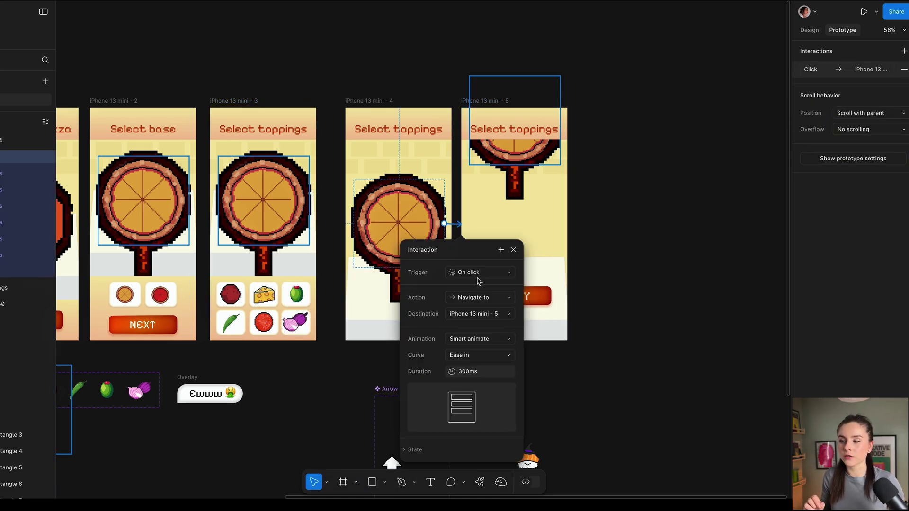
pyautogui.click(478, 281)
pyautogui.click(476, 286)
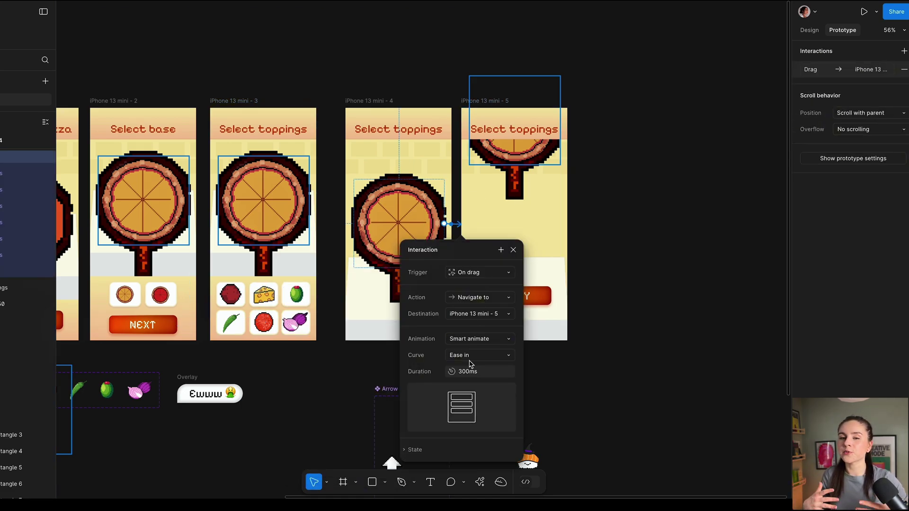
pyautogui.hotkey('shift', 'space')
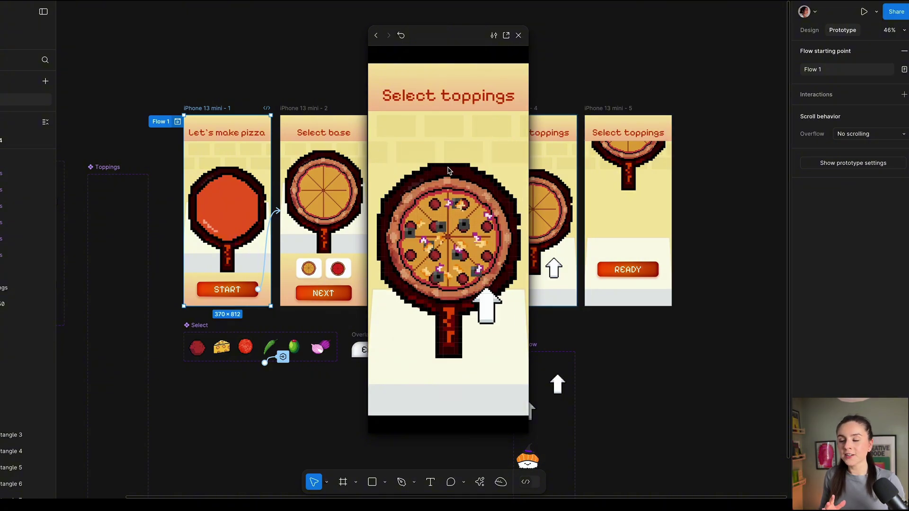
# Step: Drag the pizza pan upward in the preview to reach the READY screen
pyautogui.moveTo(460, 278); pyautogui.dragTo(440, 95)
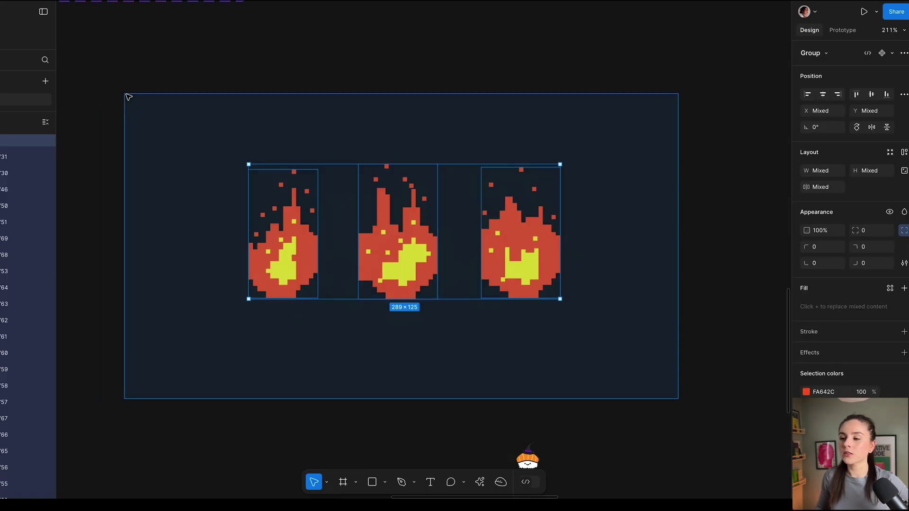
# Step: Make the three fires a component set and give flame 1 an After delay 200 ms change
pyautogui.click(892, 54)
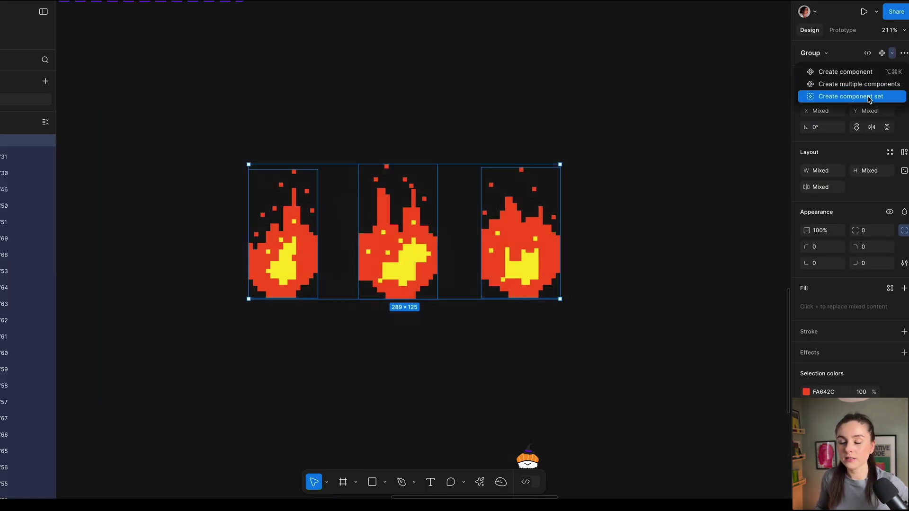
pyautogui.click(867, 96)
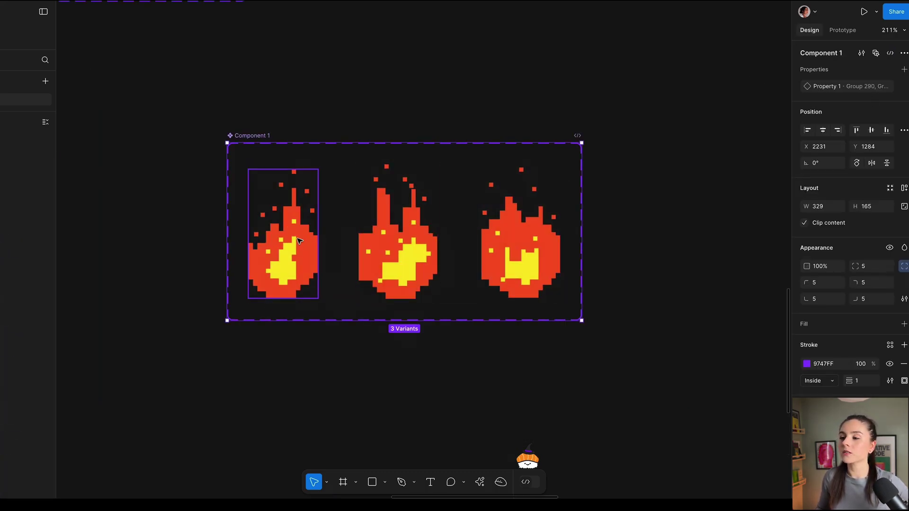
pyautogui.click(283, 237)
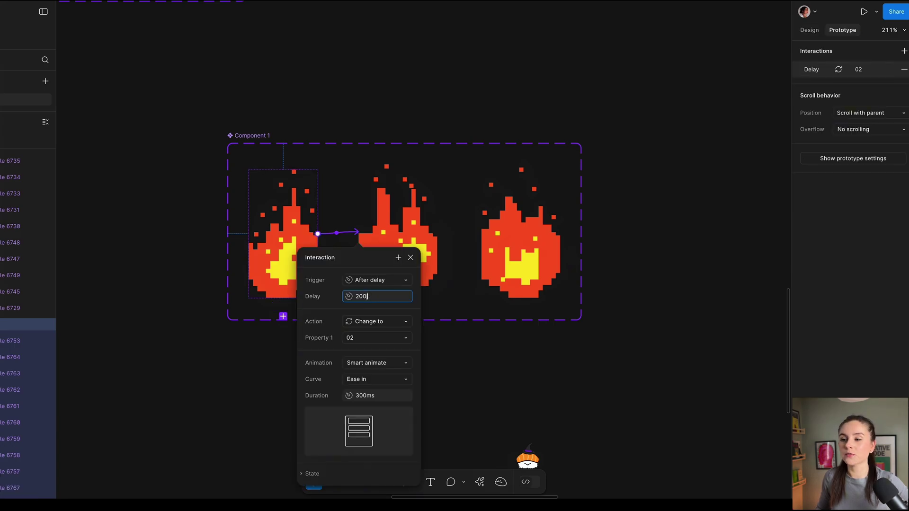
pyautogui.write('ms')
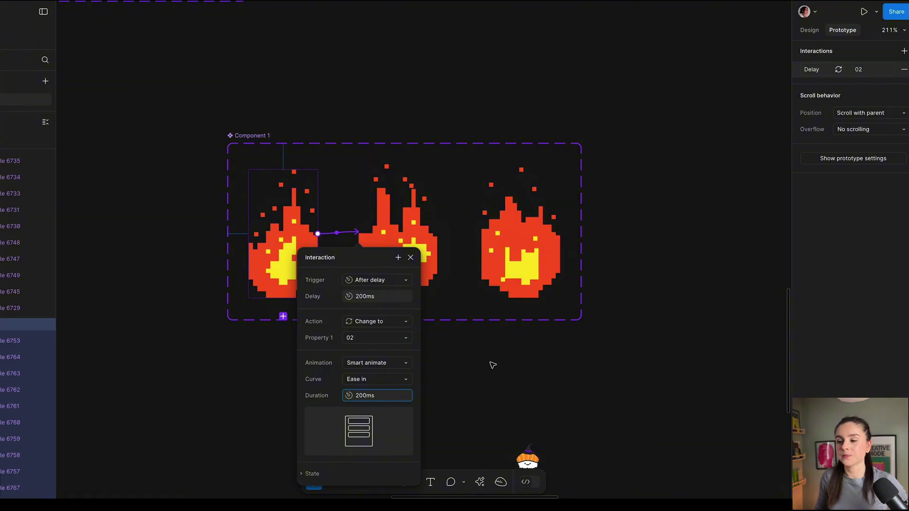
# Step: Link the second flame variant to the third flame variant
pyautogui.click(429, 280)
pyautogui.moveTo(437, 232); pyautogui.dragTo(482, 232)
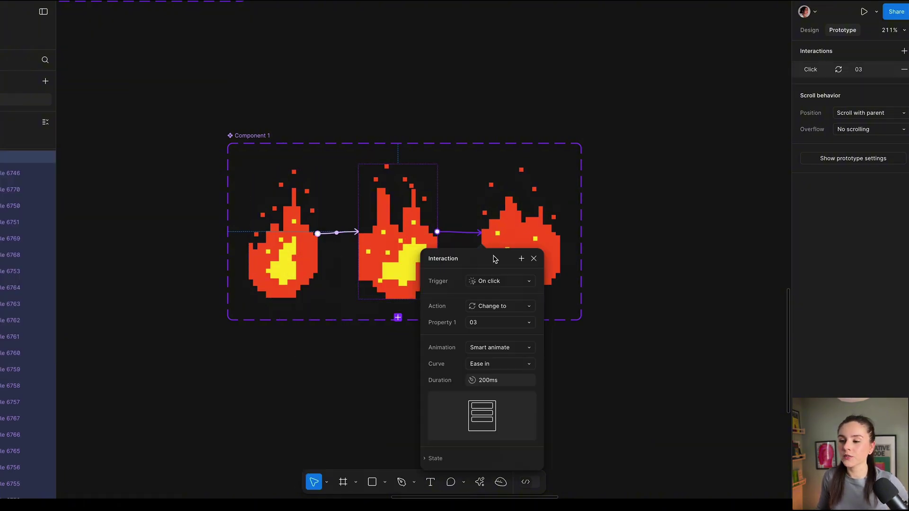
pyautogui.click(488, 284)
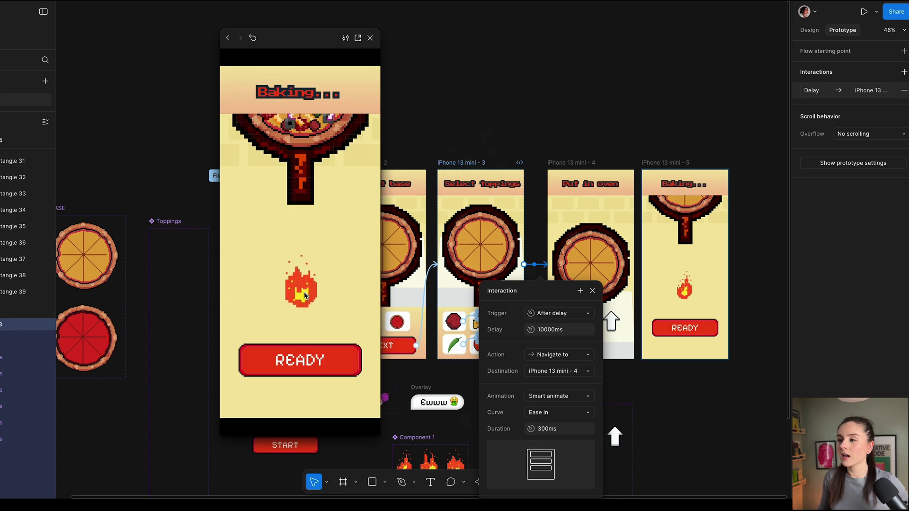
# Step: Select the first fire variant in Component 1 and open its 200 ms After delay interaction
pyautogui.scroll(-3, 362, 284)
pyautogui.scroll(-3, 393, 303)
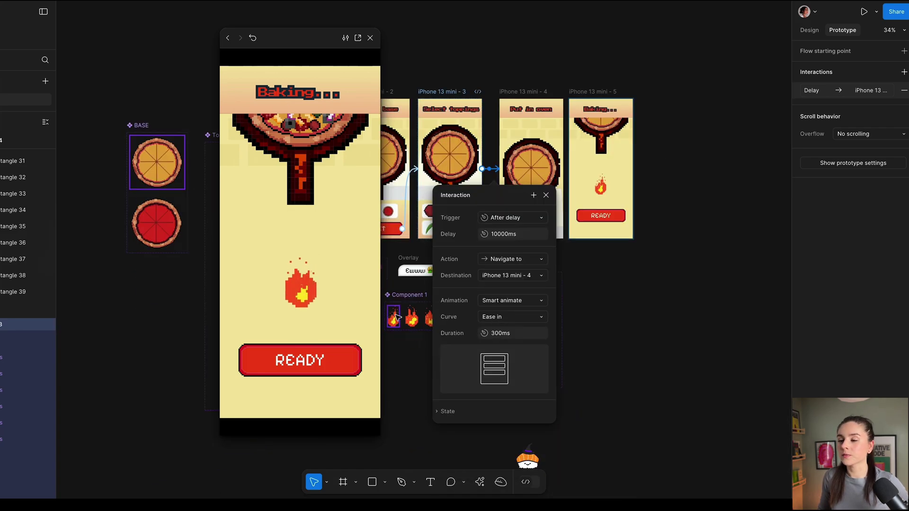
pyautogui.click(396, 317)
pyautogui.scroll(5, 400, 320)
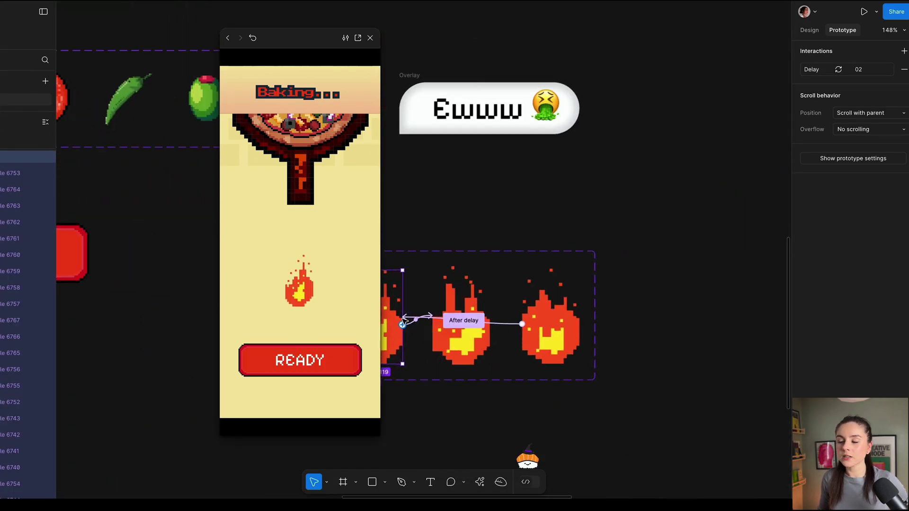
pyautogui.scroll(5, 403, 321)
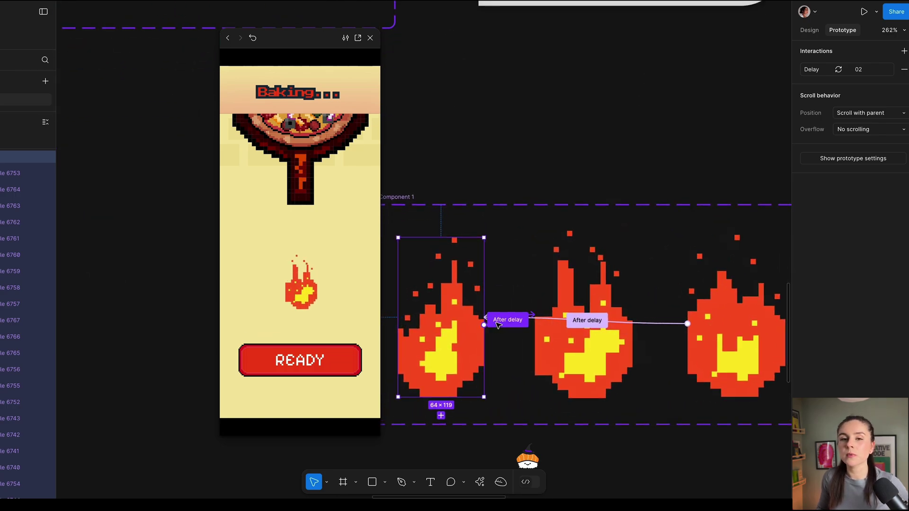
pyautogui.click(498, 324)
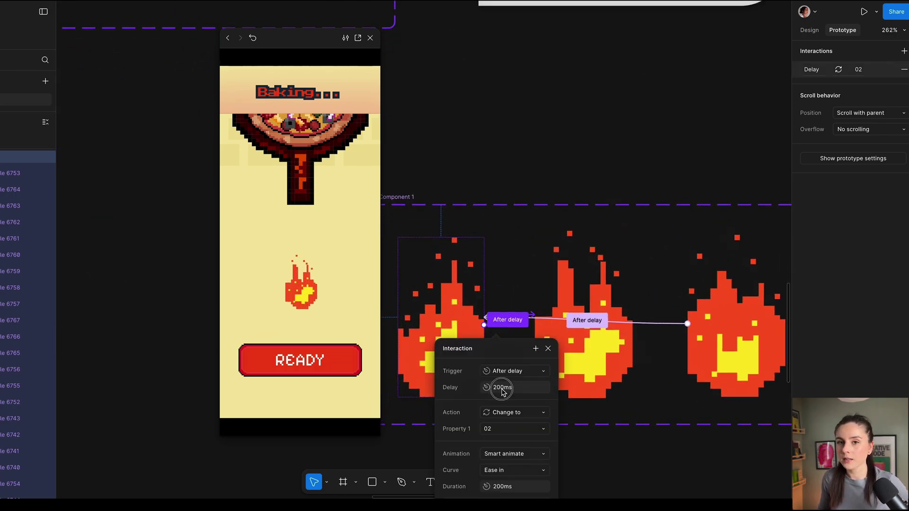
pyautogui.scroll(1, 504, 393)
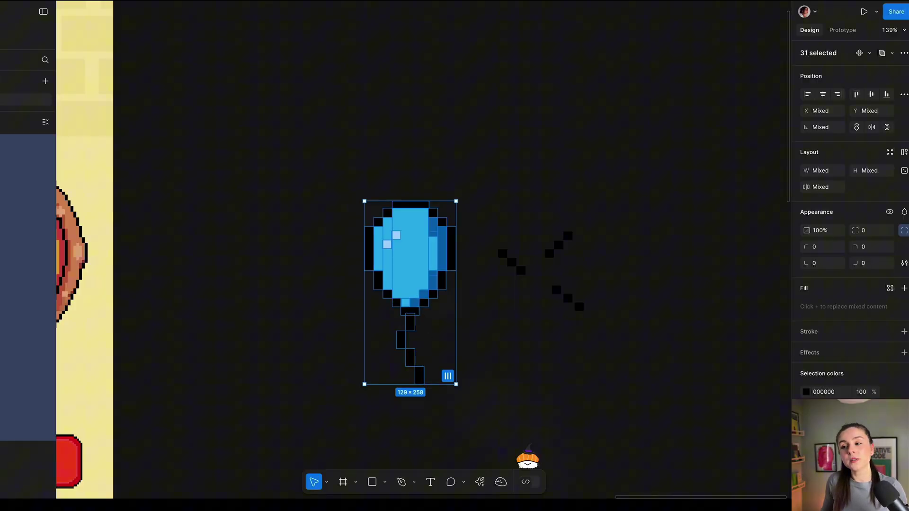
# Step: Group the balloon pixels and combine the balloon groups into the Pop baloon component set
pyautogui.rightClick(414, 259)
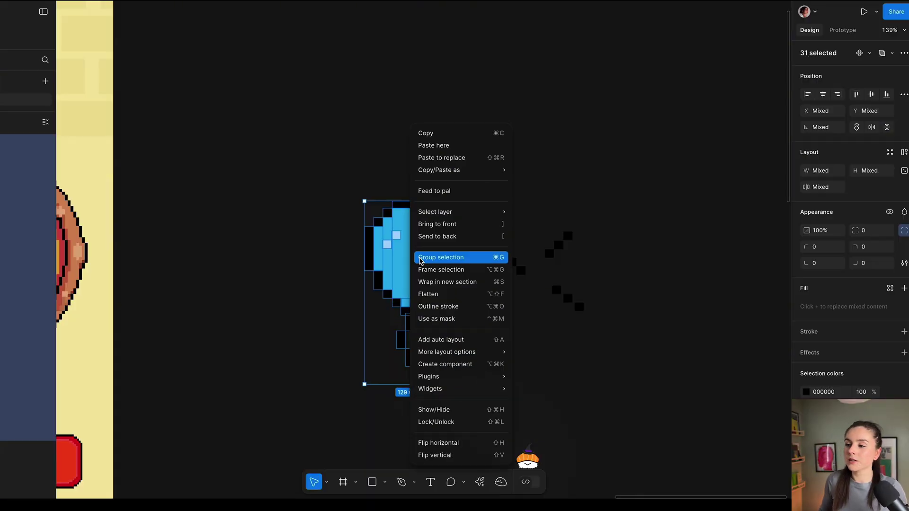
pyautogui.click(420, 258)
pyautogui.click(566, 320)
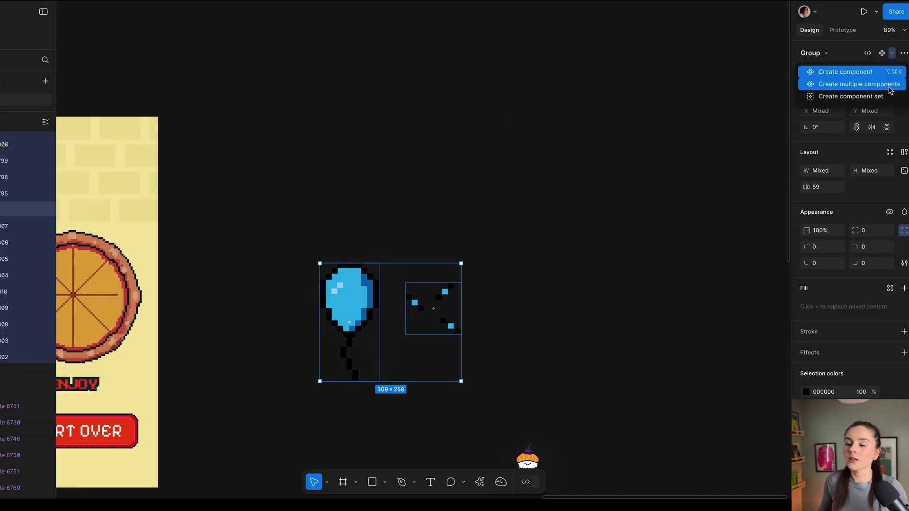
pyautogui.click(884, 101)
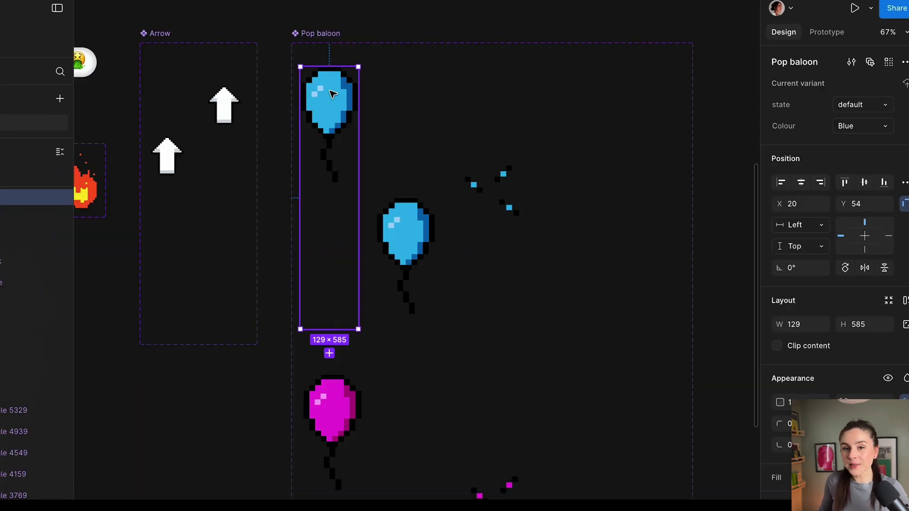
# Step: Select the delay, popped and gone balloon variants in turn
pyautogui.click(402, 103)
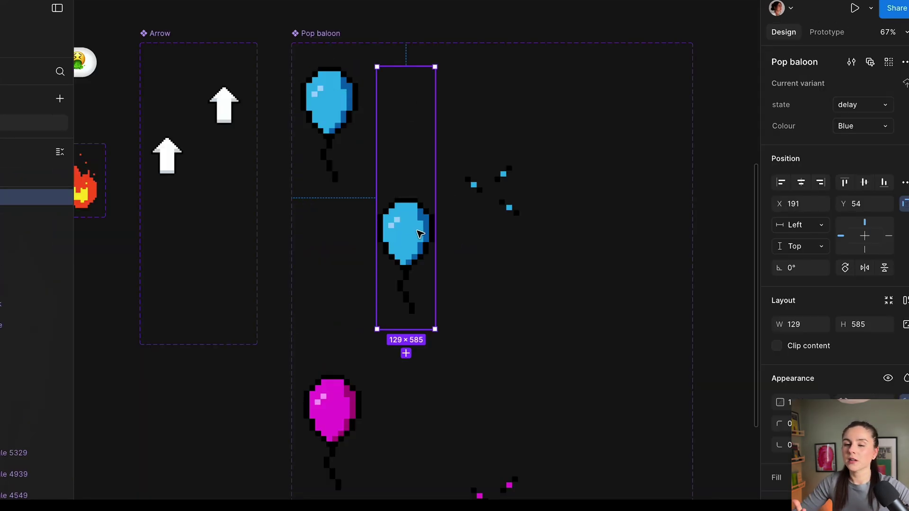
pyautogui.click(486, 134)
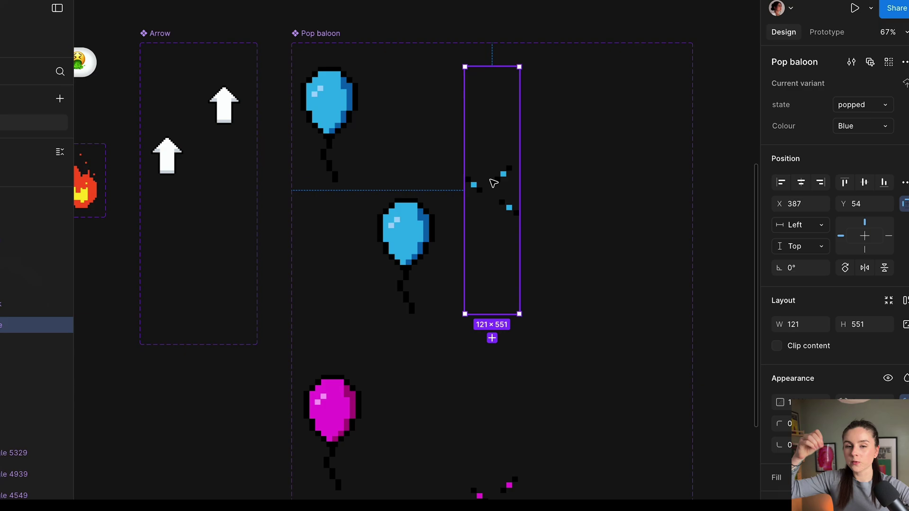
pyautogui.click(606, 190)
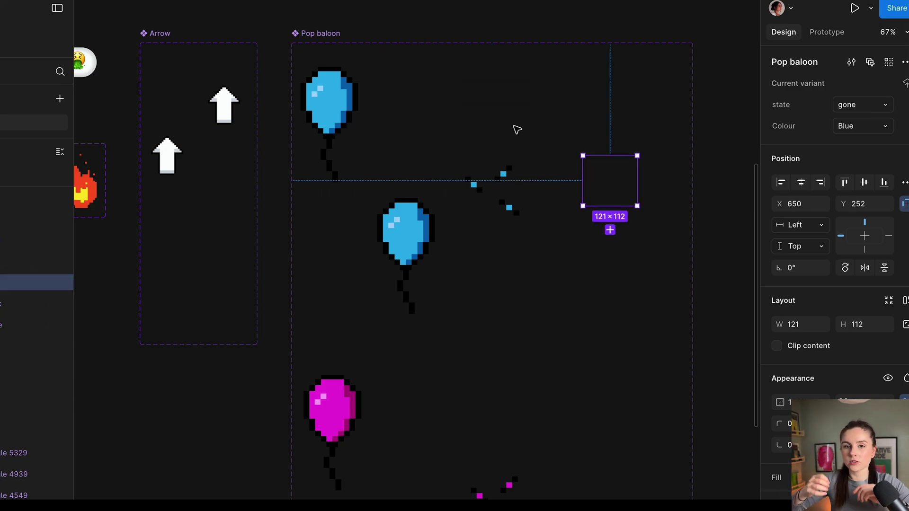
# Step: Inspect the gone state's After delay connection and the top balloon's delay interaction details
pyautogui.click(815, 38)
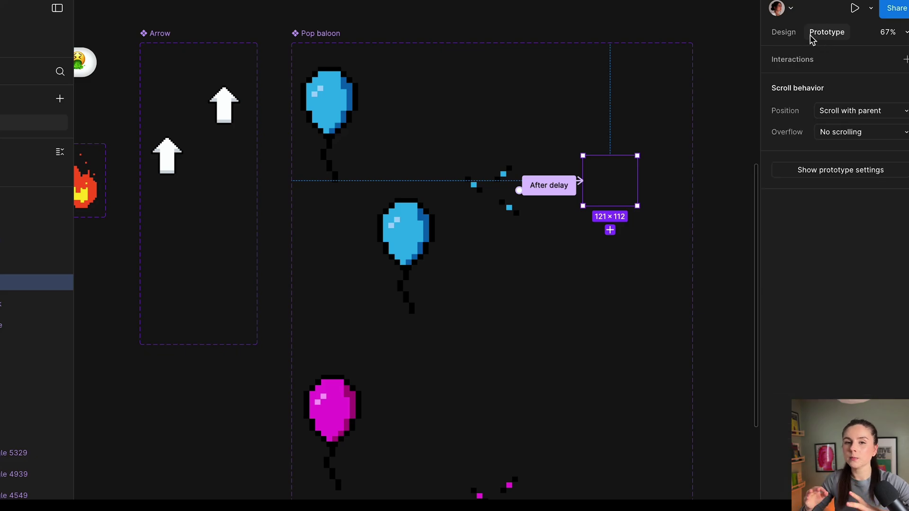
pyautogui.click(785, 34)
pyautogui.click(827, 35)
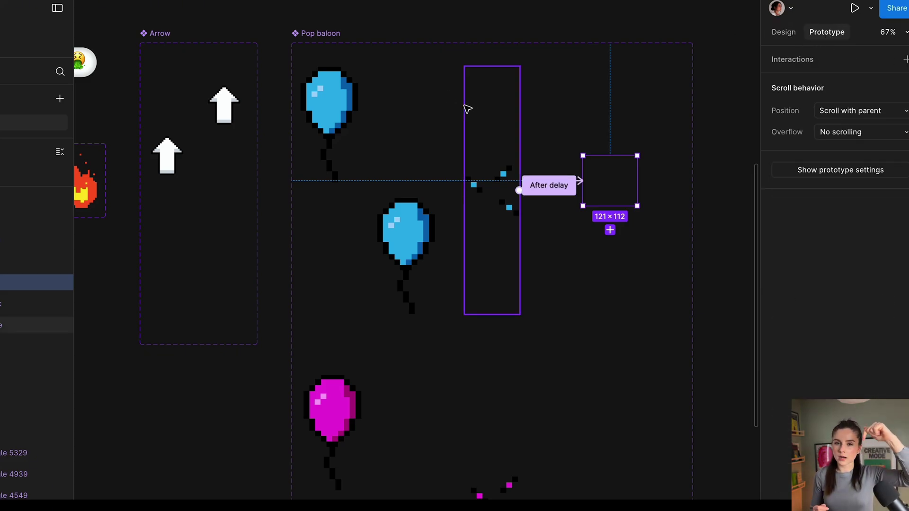
pyautogui.click(421, 76)
pyautogui.click(370, 197)
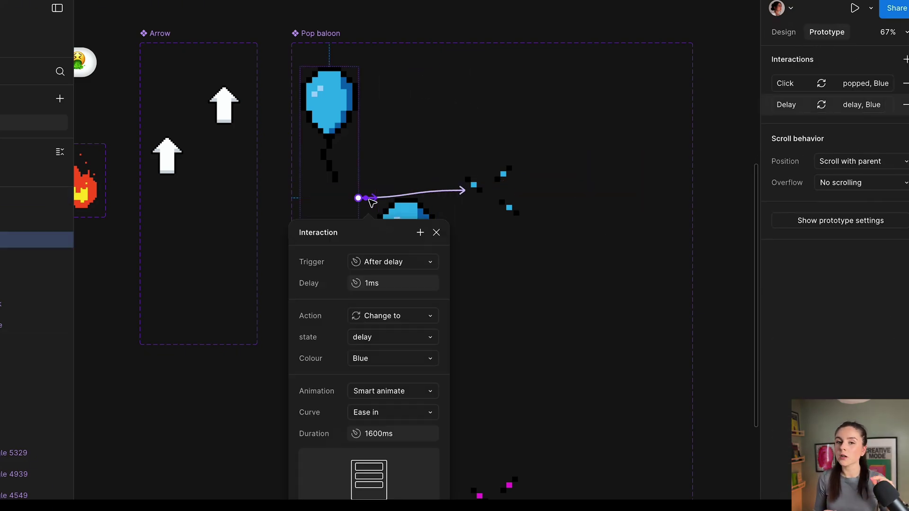
pyautogui.scroll(-2, 370, 201)
pyautogui.hscroll(-1, 370, 201)
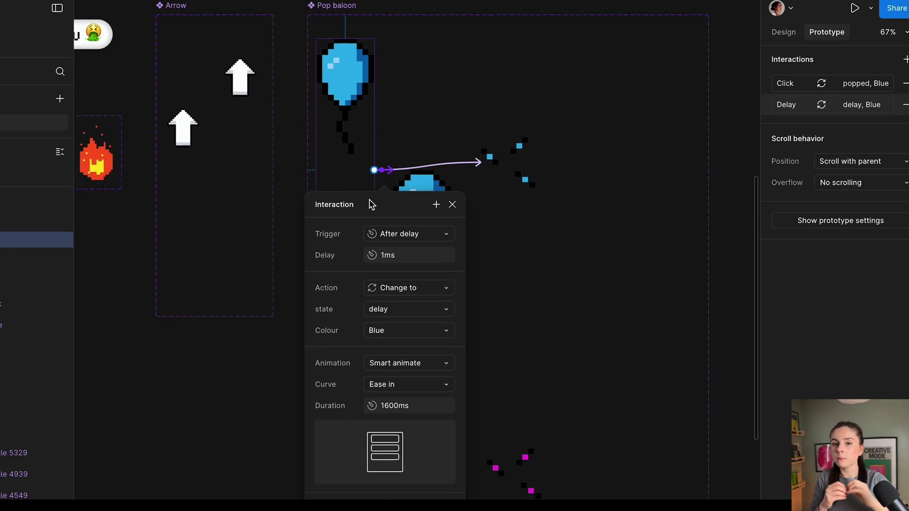
pyautogui.moveTo(389, 207); pyautogui.dragTo(250, 105)
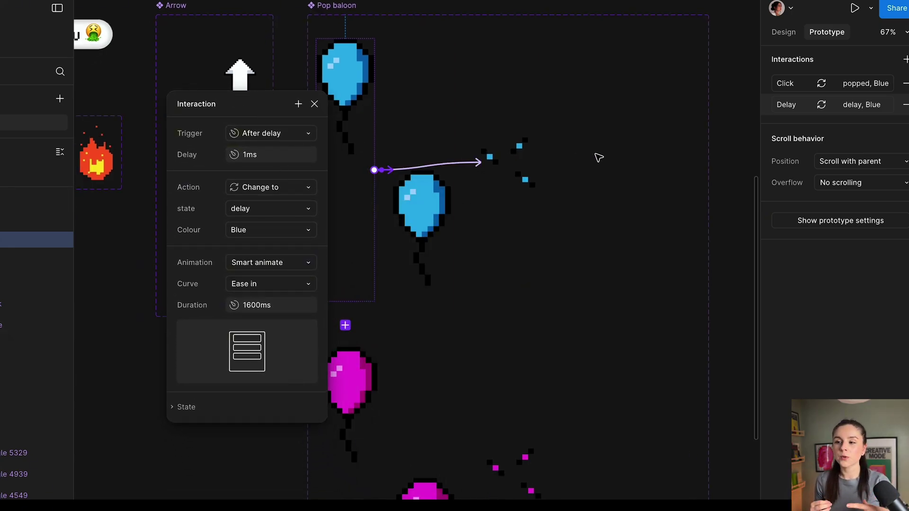
# Step: Review the balloon variants' Click interaction, then zoom out to 52% to see all iPhone screens
pyautogui.click(521, 161)
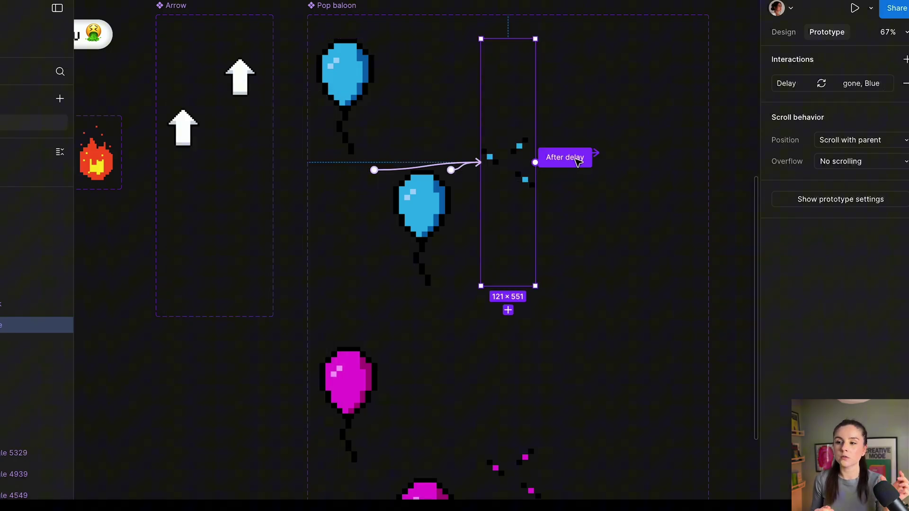
pyautogui.click(418, 195)
pyautogui.click(341, 126)
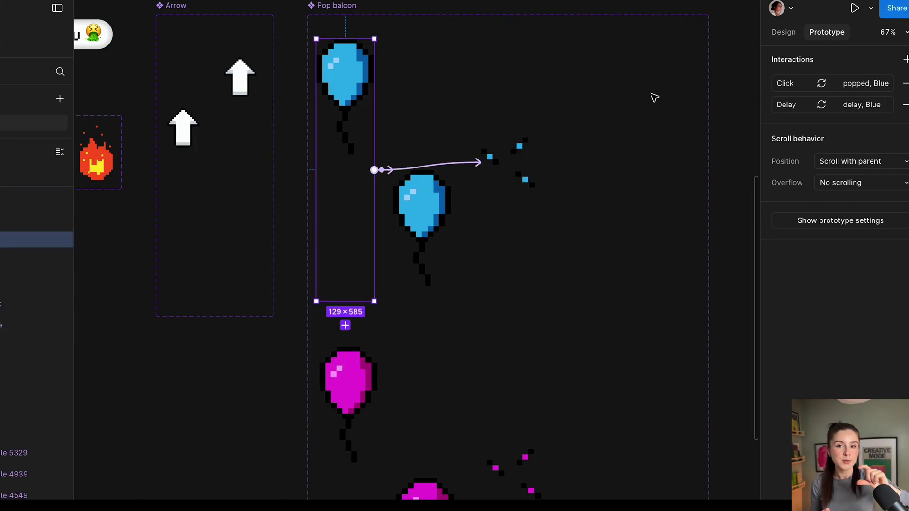
pyautogui.click(778, 88)
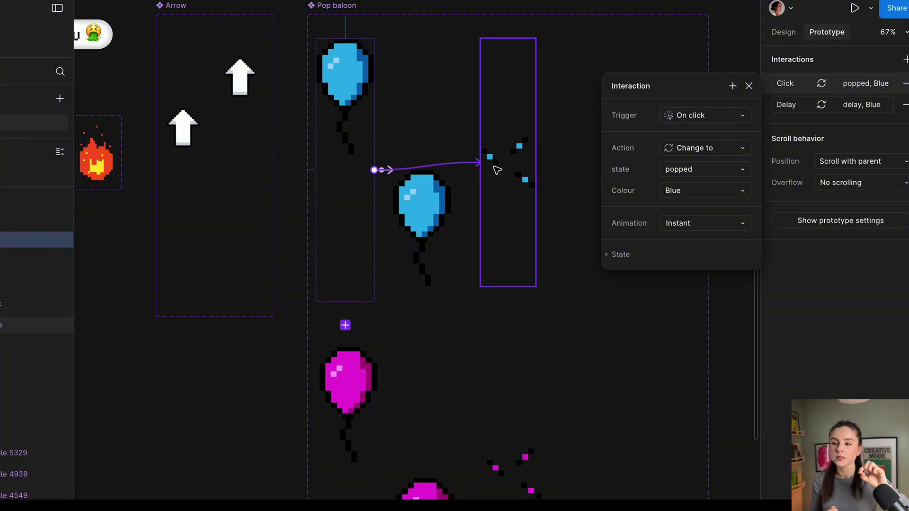
pyautogui.click(432, 200)
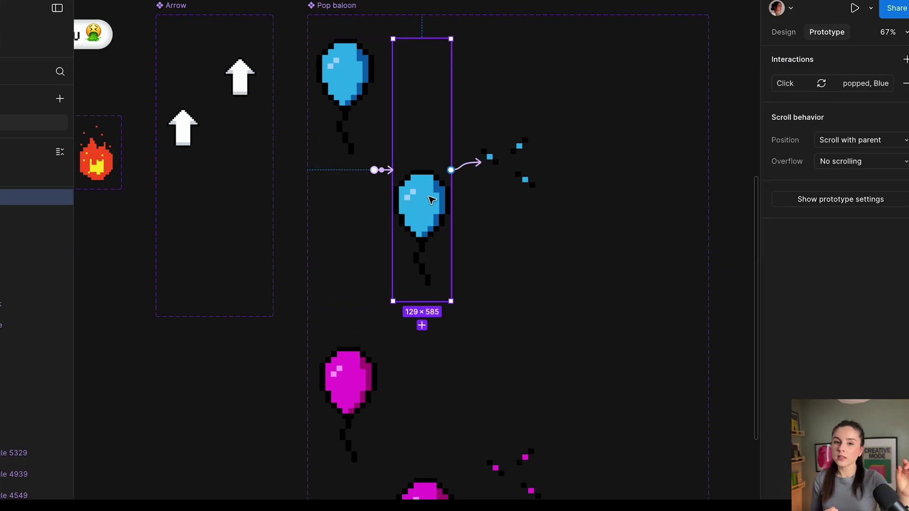
pyautogui.press('Escape')
pyautogui.scroll(10, 473, 166)
pyautogui.scroll(-3, 556, 107)
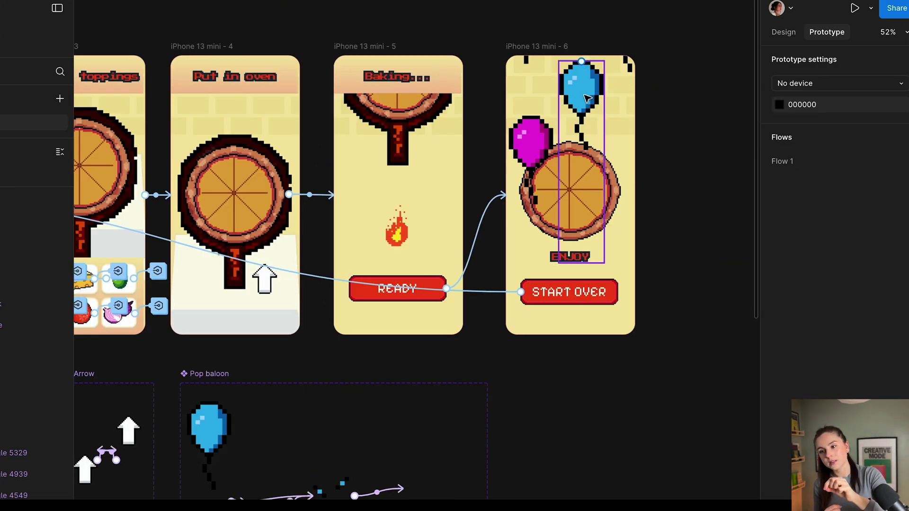
# Step: Pan left across the iPhone frames to the Select toppings screen's topping buttons at 198%
pyautogui.hscroll(-5, 626, 255)
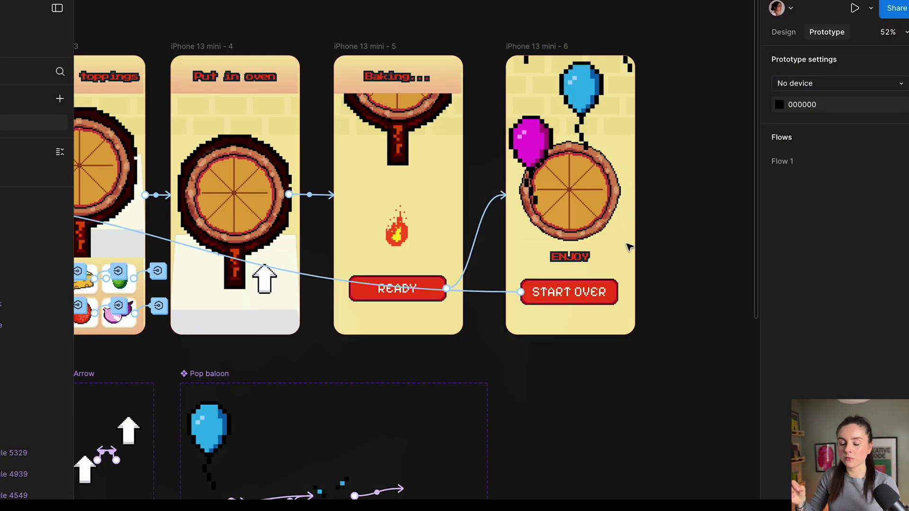
pyautogui.hscroll(-2, 629, 247)
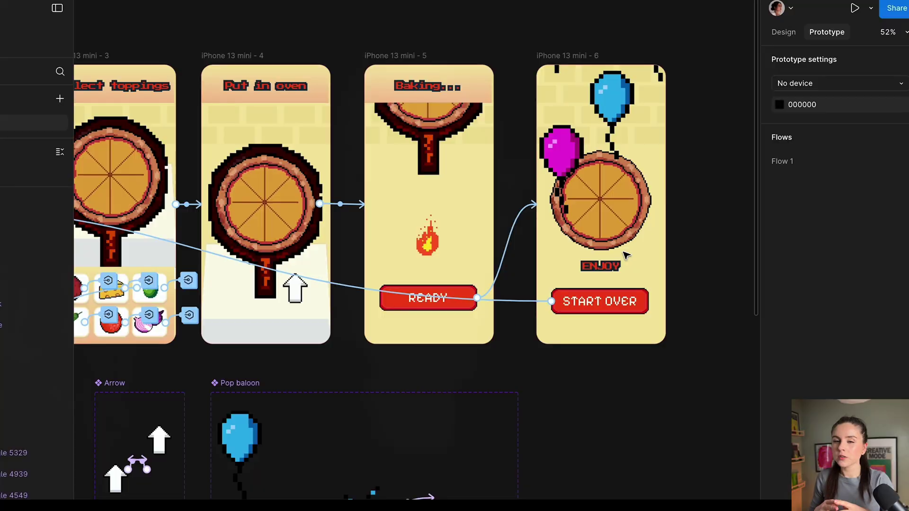
pyautogui.hscroll(-10, 625, 255)
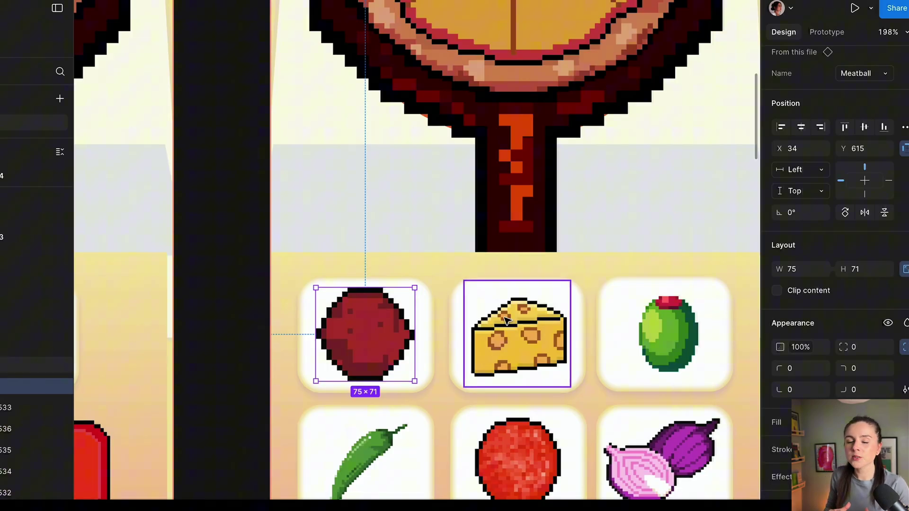
# Step: Select the cheese and meatball toppings and review the meatball's opacity variable list
pyautogui.click(519, 336)
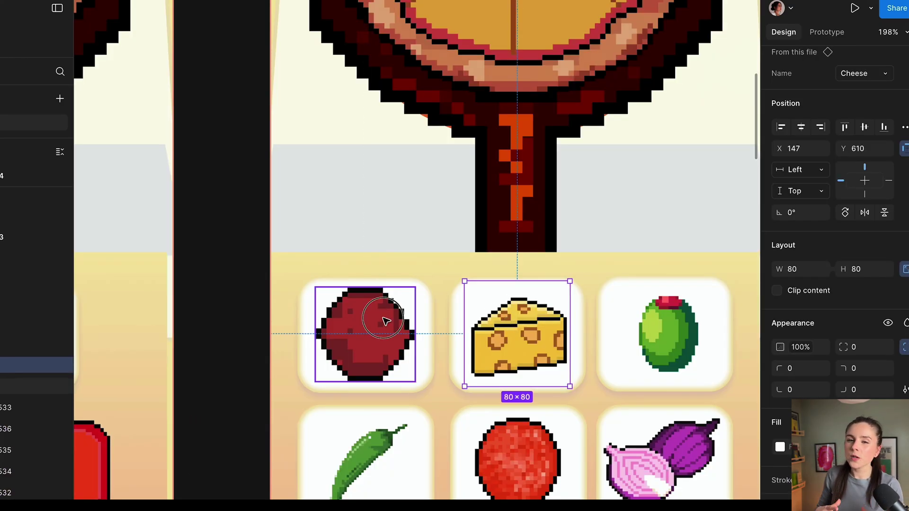
pyautogui.click(365, 335)
pyautogui.click(799, 352)
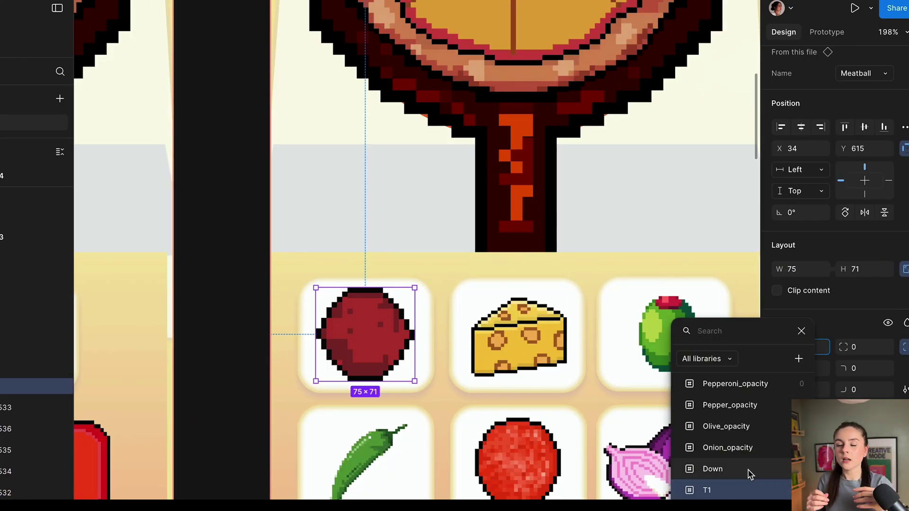
pyautogui.press('Tab')
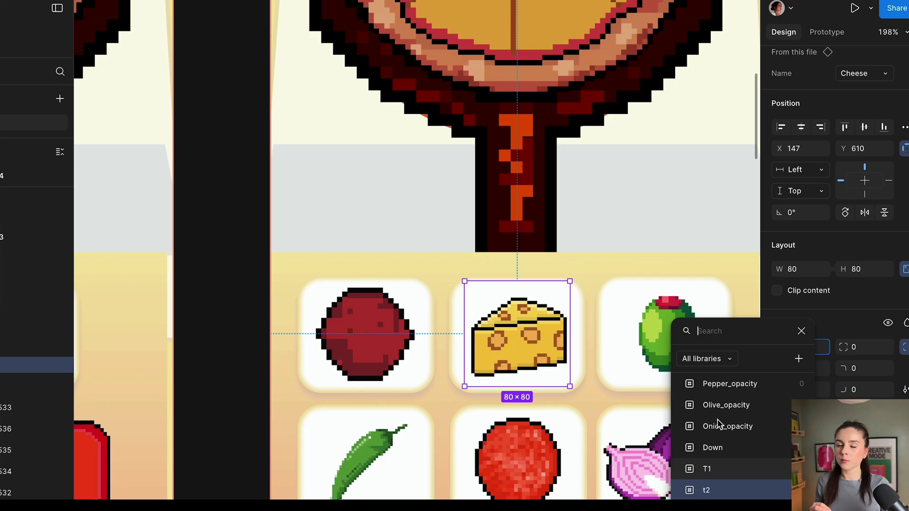
pyautogui.press('Escape')
# Step: Select the olive topping, review its opacity variables, then deselect it
pyautogui.click(701, 341)
pyautogui.click(805, 351)
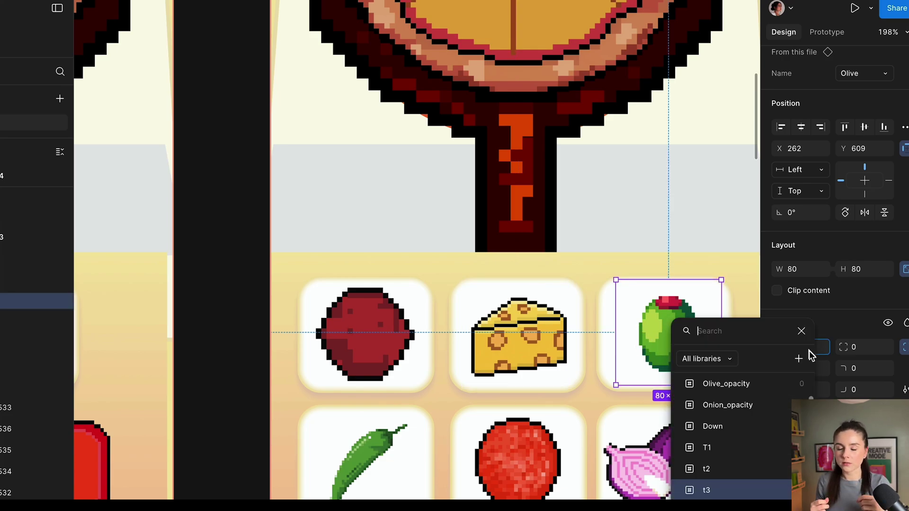
pyautogui.press('Escape')
pyautogui.scroll(-5, 587, 311)
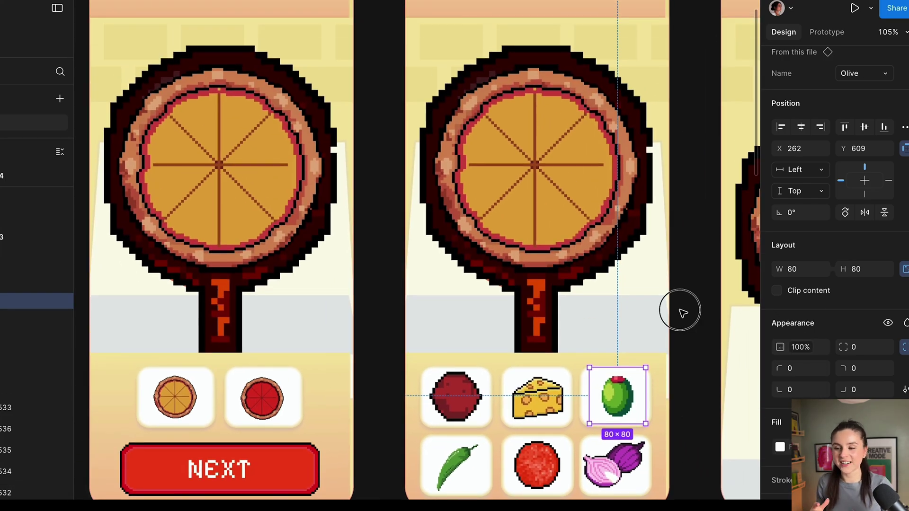
pyautogui.click(681, 313)
pyautogui.hscroll(2, 679, 311)
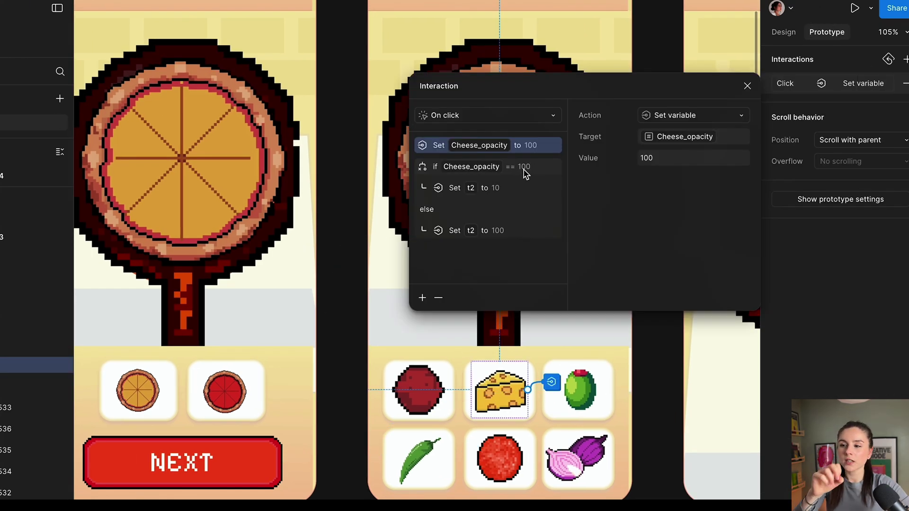
pyautogui.scroll(3, 535, 336)
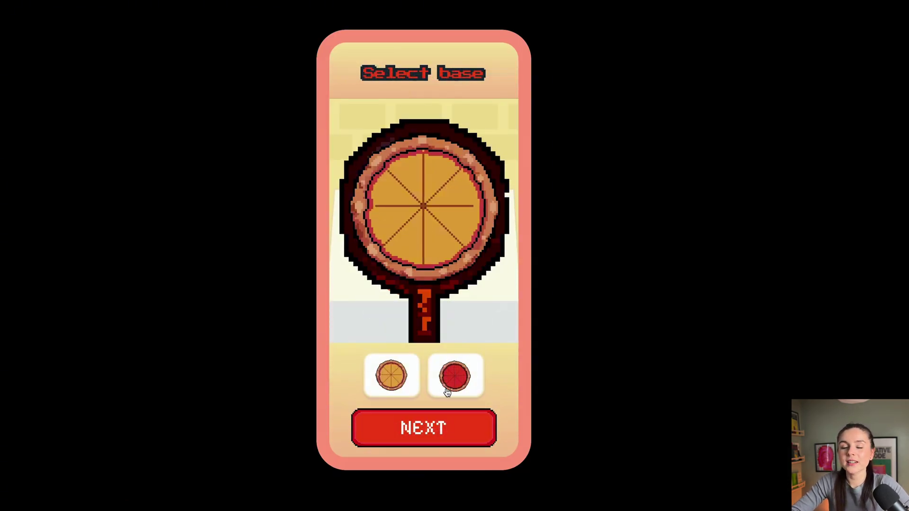
# Step: Try the tomato base, switch back to the plain base, and continue to toppings
pyautogui.click(391, 375)
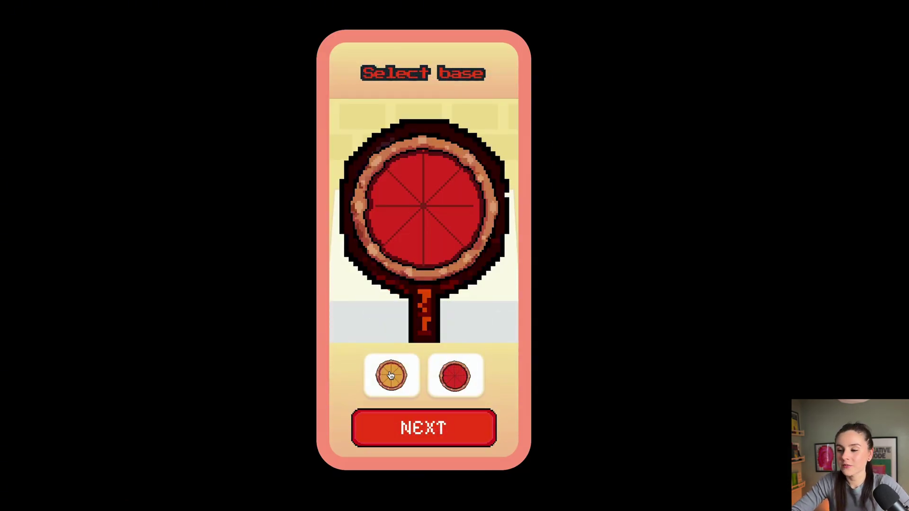
pyautogui.click(410, 429)
pyautogui.click(426, 378)
# Step: Add olives, meatballs, peppers, pepperoni and onions, slide the pizza into the oven, and finish baking
pyautogui.click(483, 375)
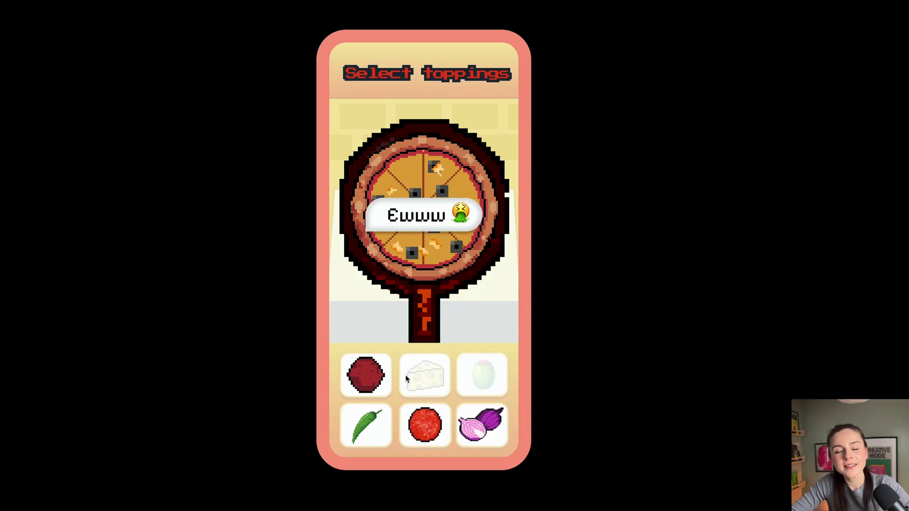
pyautogui.click(366, 376)
pyautogui.click(377, 424)
pyautogui.click(428, 425)
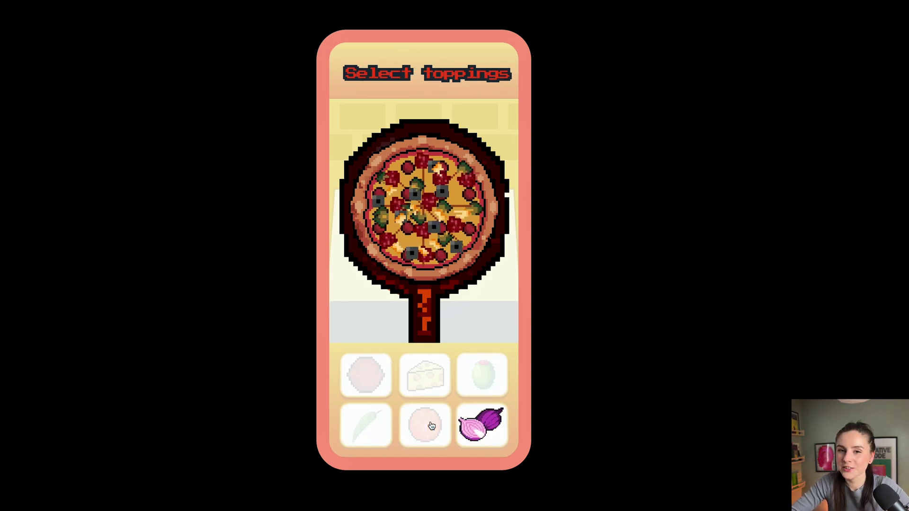
pyautogui.click(477, 429)
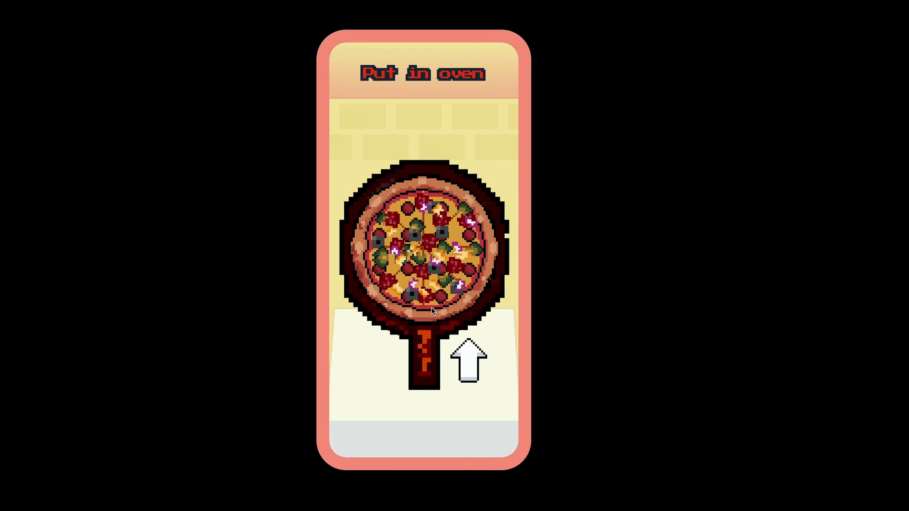
pyautogui.moveTo(429, 293); pyautogui.dragTo(426, 187)
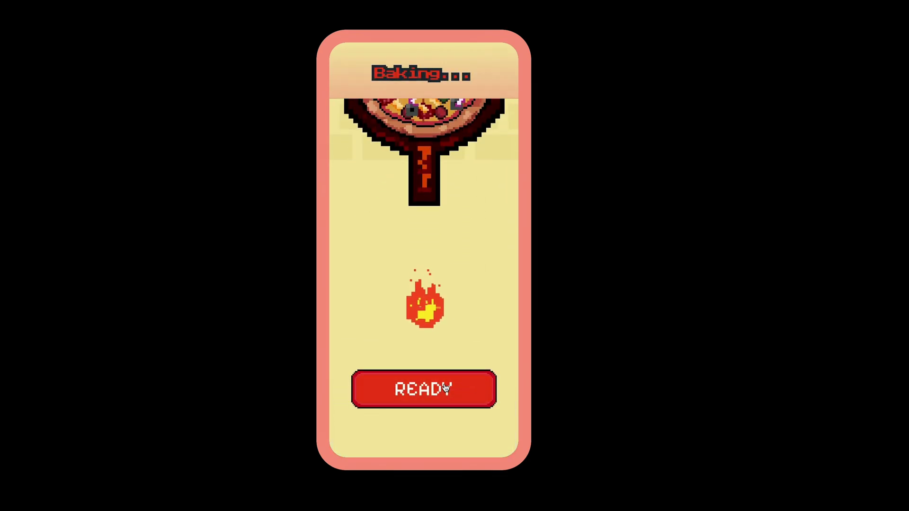
pyautogui.click(445, 388)
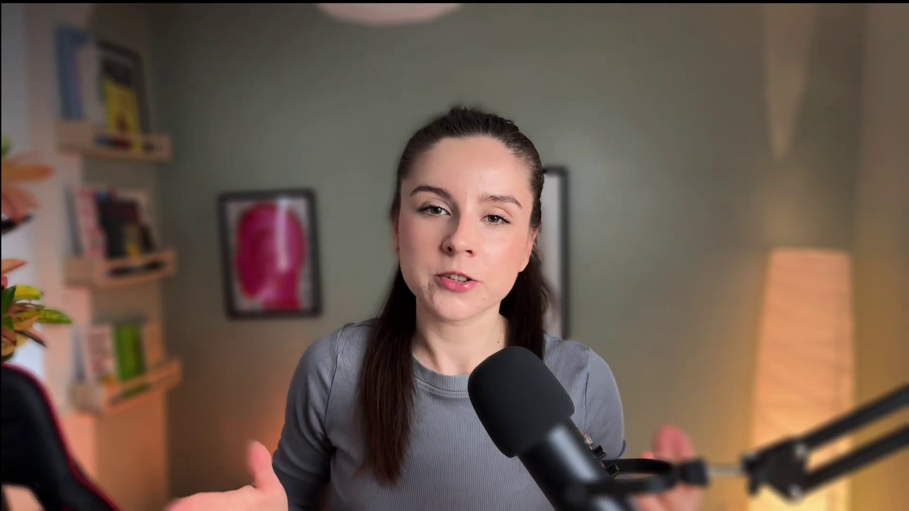